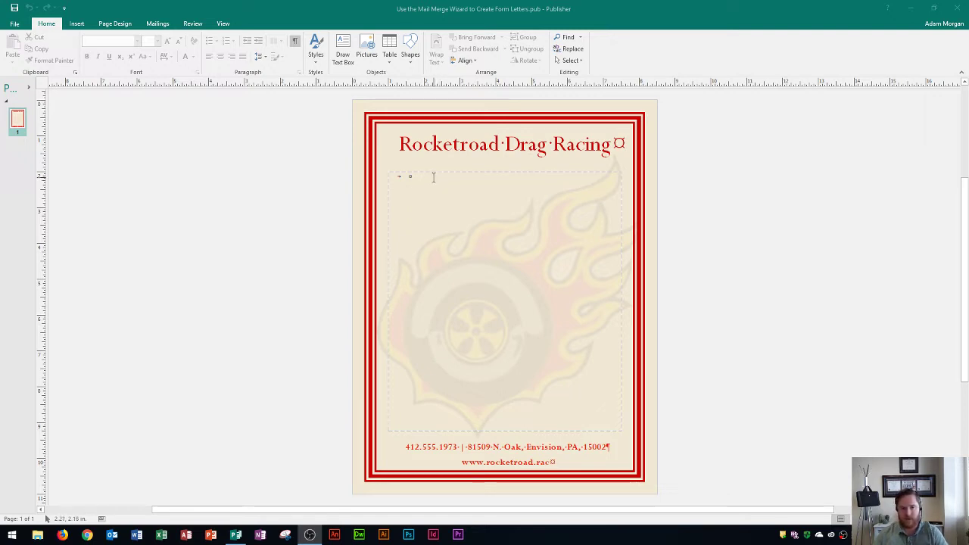
# Set a tab stop near the middle of the ruler for the letter's body text
pyautogui.scroll(3, 364, 190)
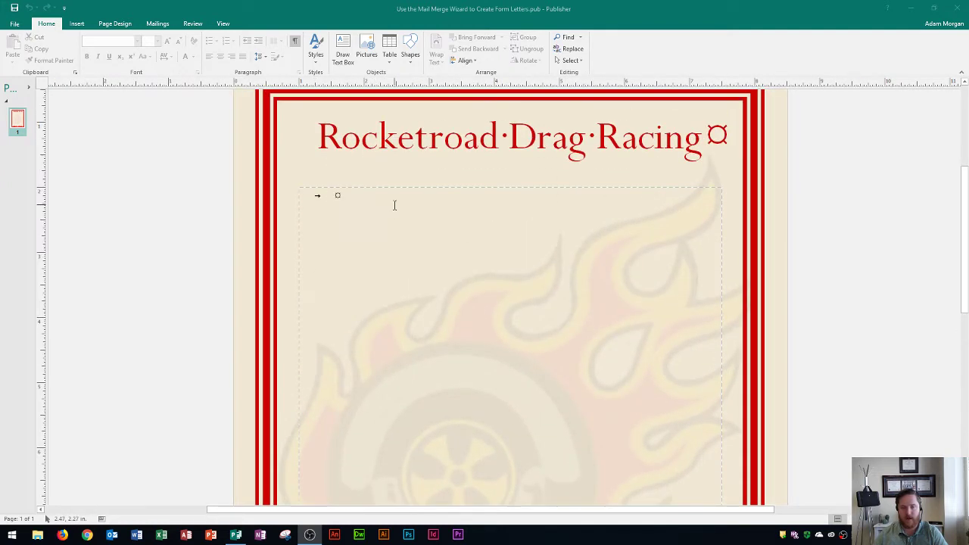
pyautogui.scroll(2, 394, 206)
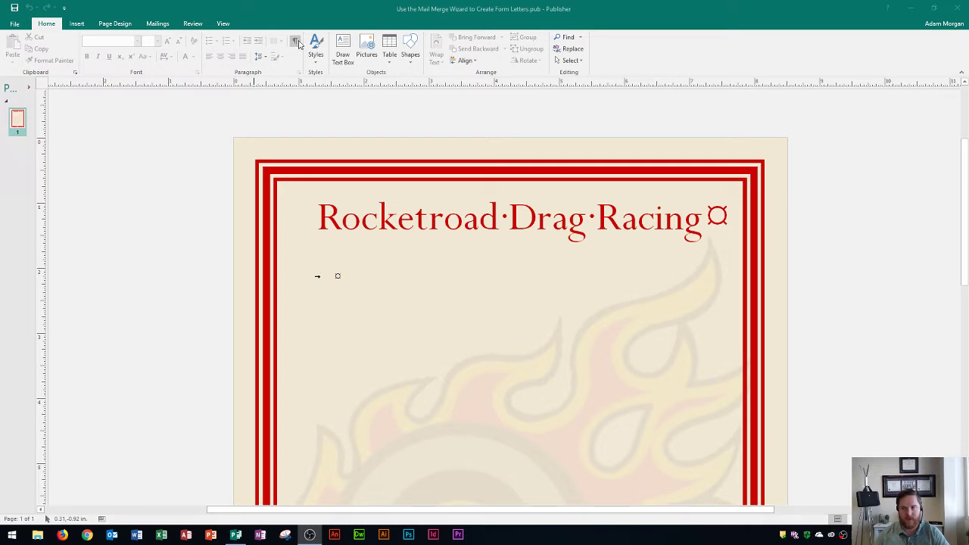
pyautogui.click(377, 284)
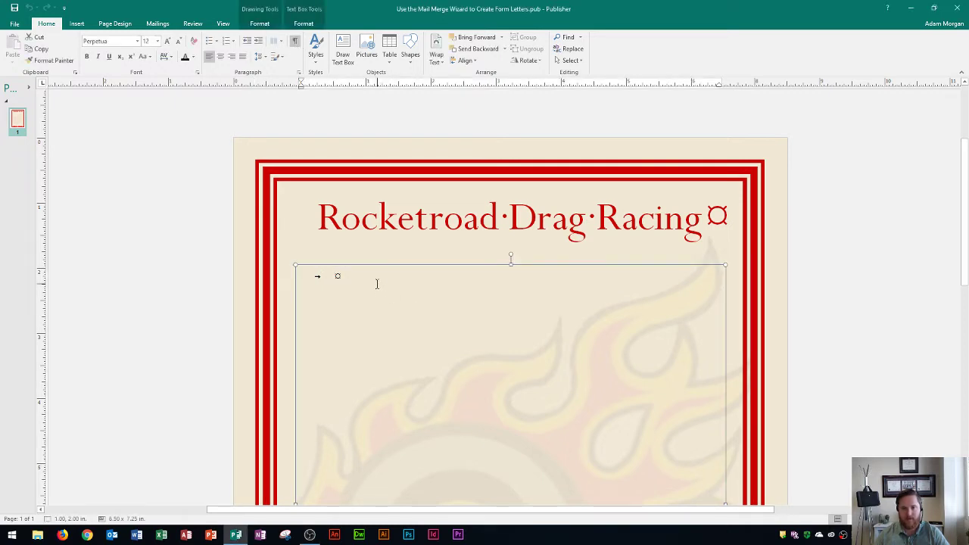
pyautogui.click(505, 84)
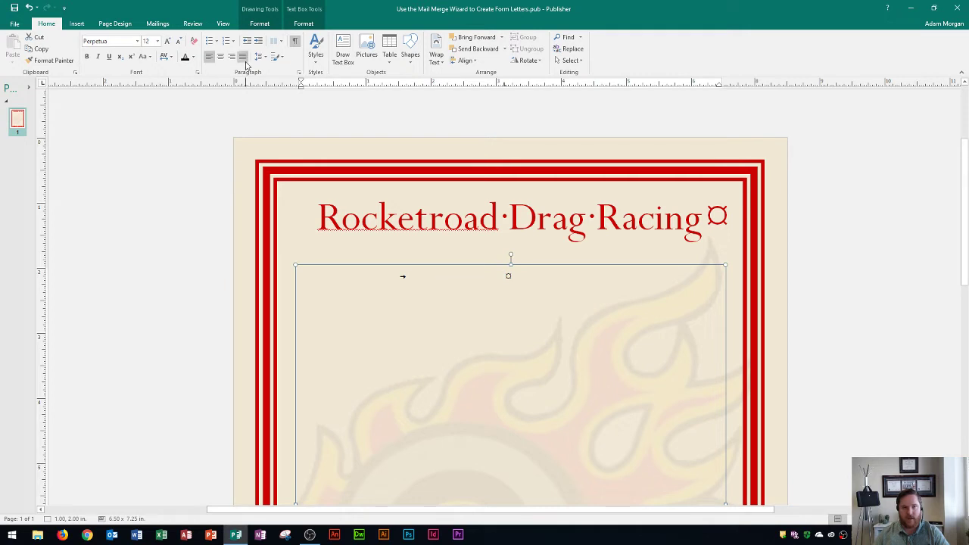
pyautogui.click(77, 25)
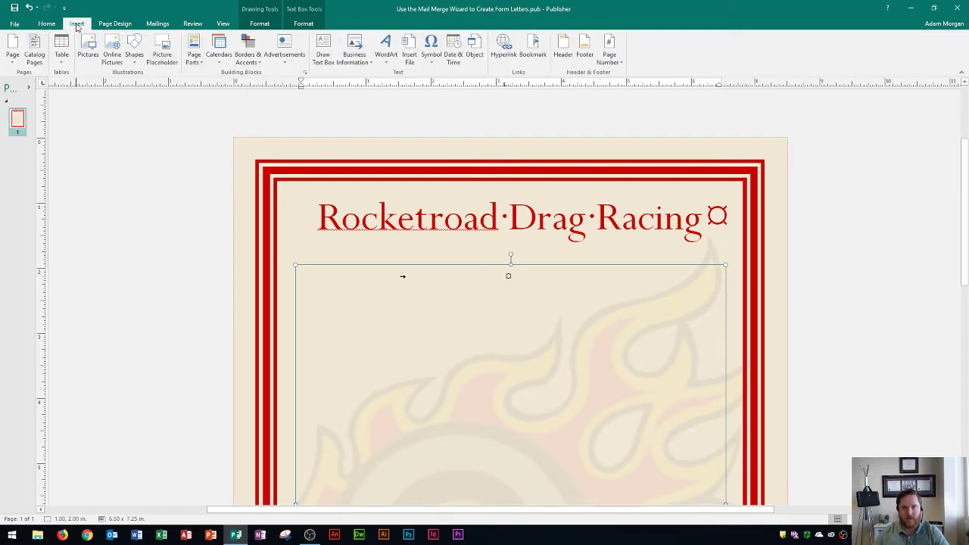
# Insert the auto-updating date March 22, 2019 at the tab, followed by two blank lines
pyautogui.click(453, 49)
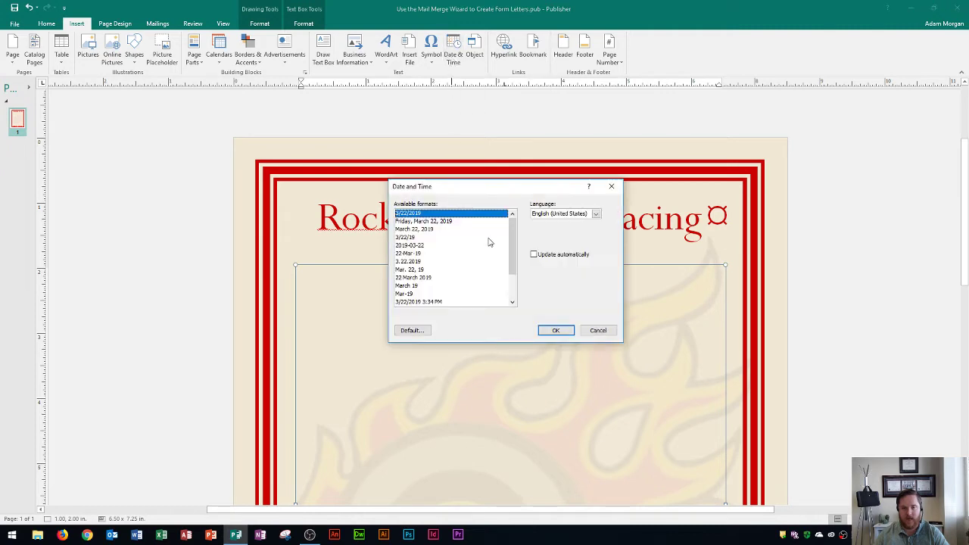
pyautogui.click(421, 230)
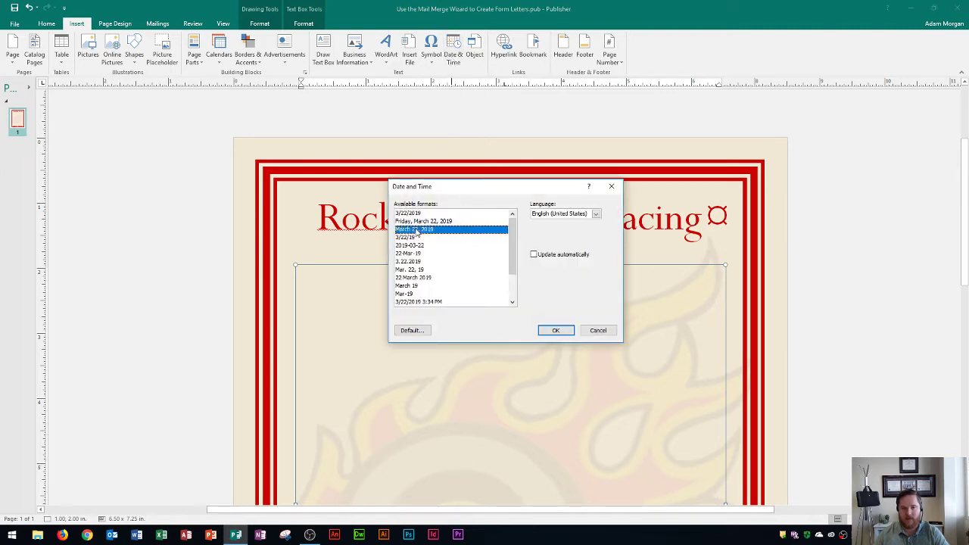
pyautogui.click(534, 255)
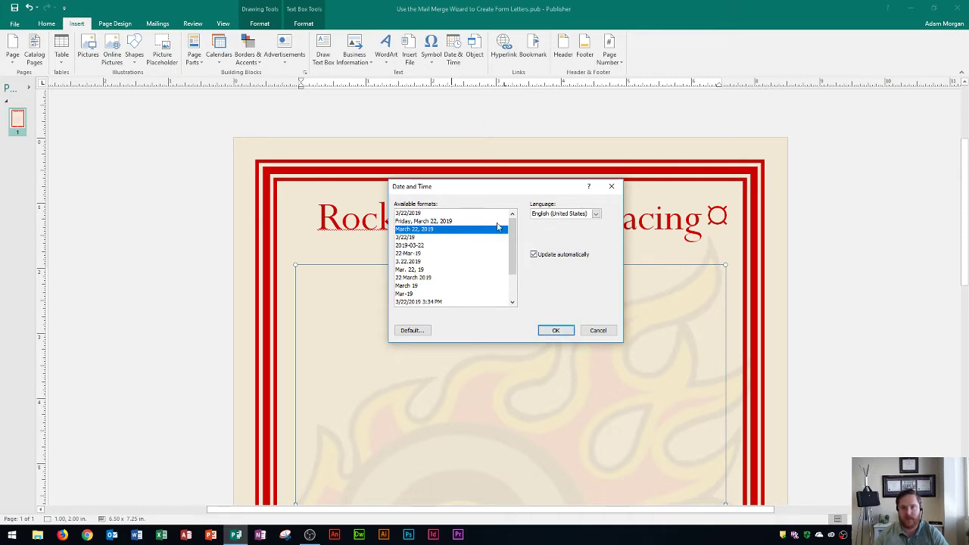
pyautogui.click(555, 331)
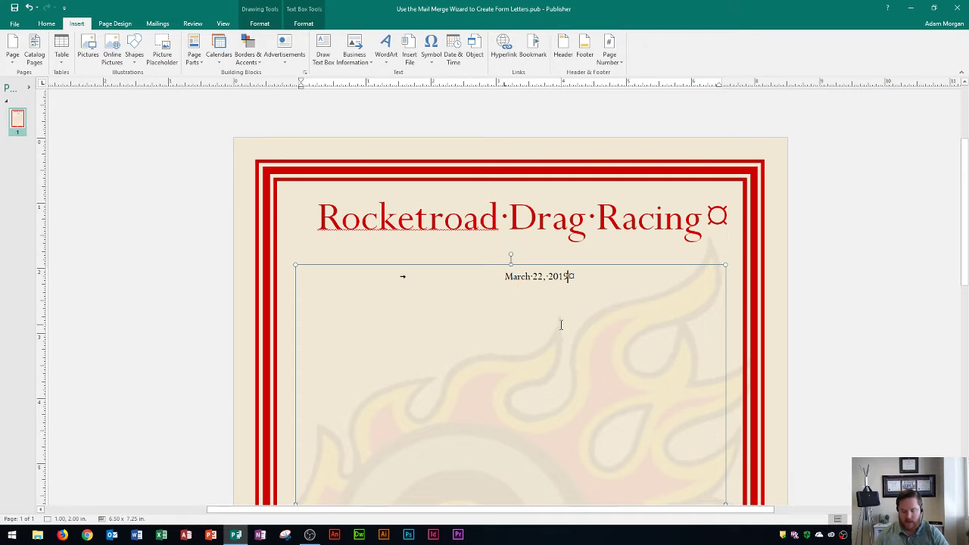
pyautogui.press('Return')
pyautogui.press('Return')
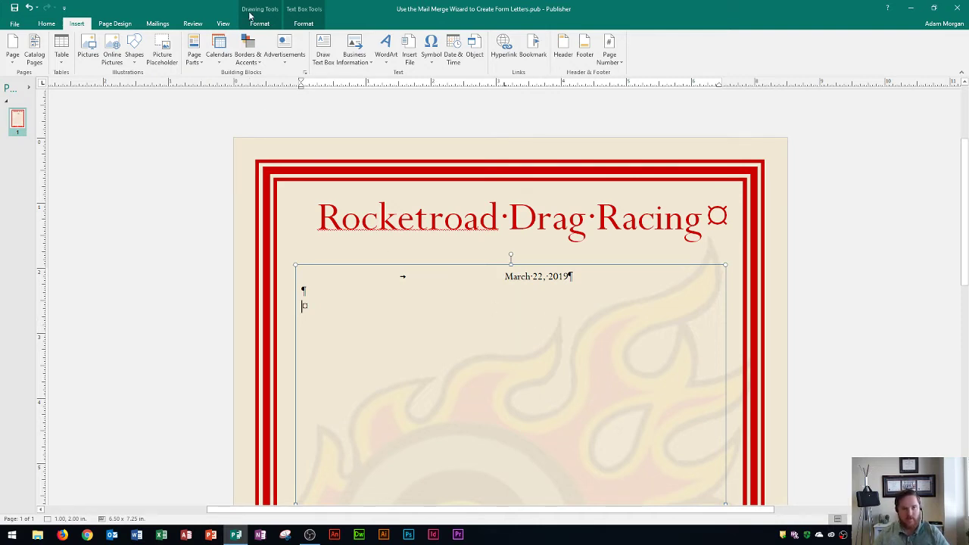
# Switch the ribbon to the Mailings commands
pyautogui.click(158, 24)
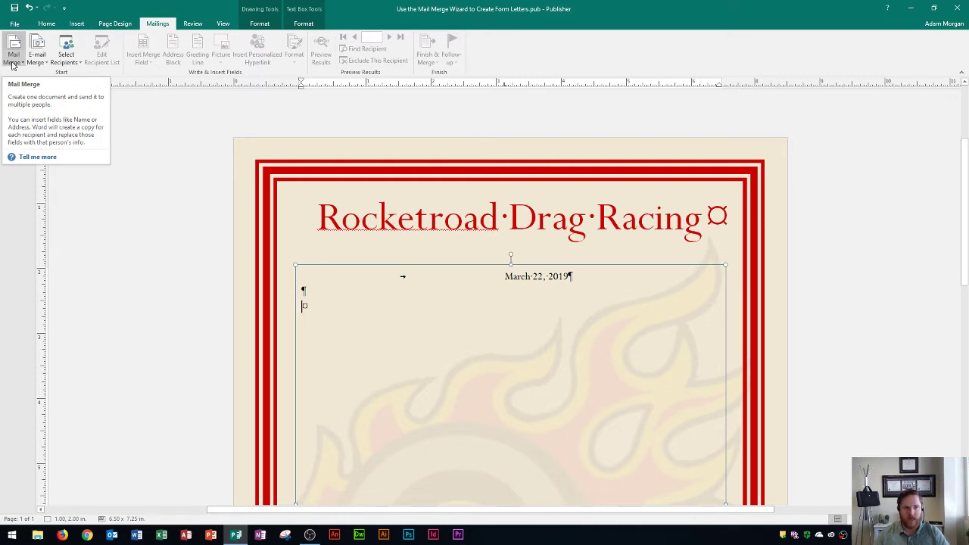
# Launch the Step-by-Step Mail Merge Wizard from the Mail Merge menu
pyautogui.click(12, 64)
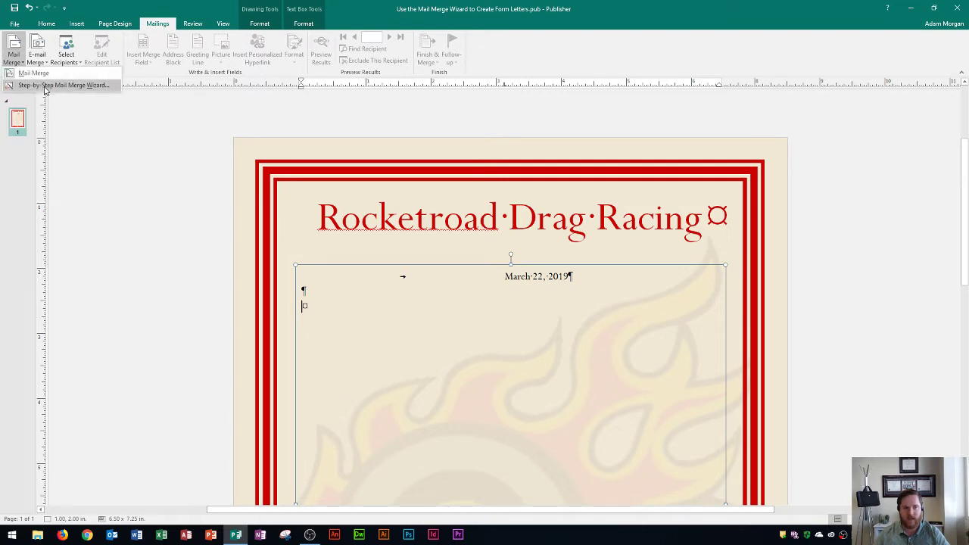
pyautogui.click(45, 86)
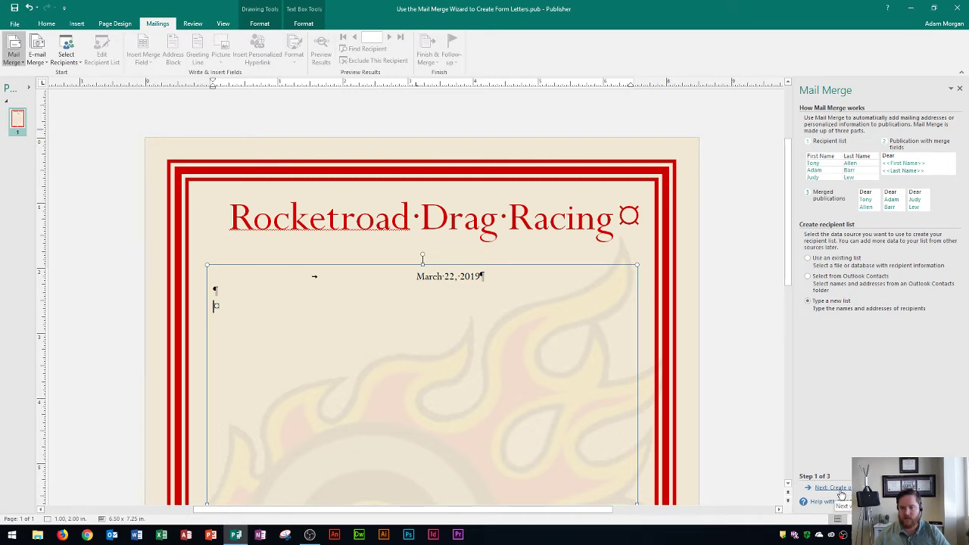
# Proceed to create a new recipient list and move the New Address List window aside
pyautogui.click(840, 491)
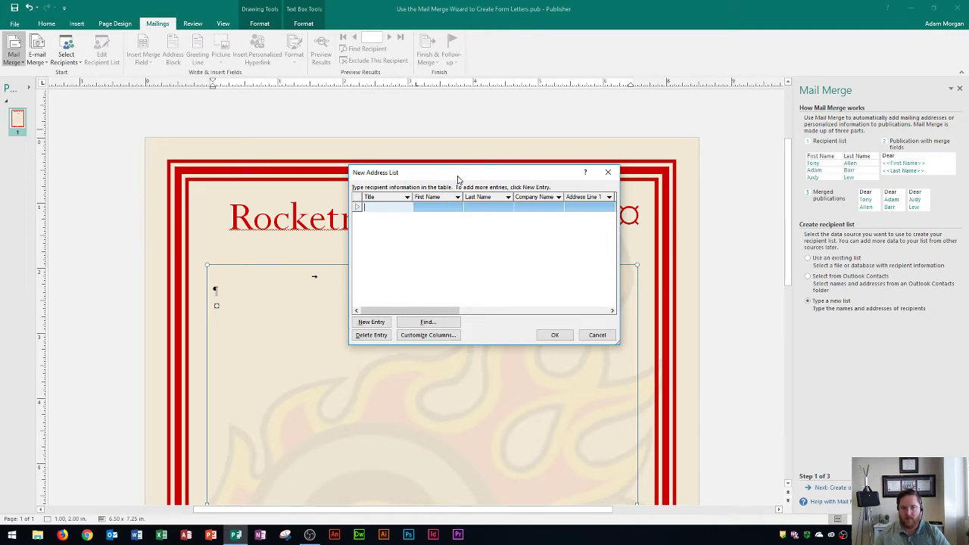
pyautogui.moveTo(457, 179); pyautogui.dragTo(484, 139)
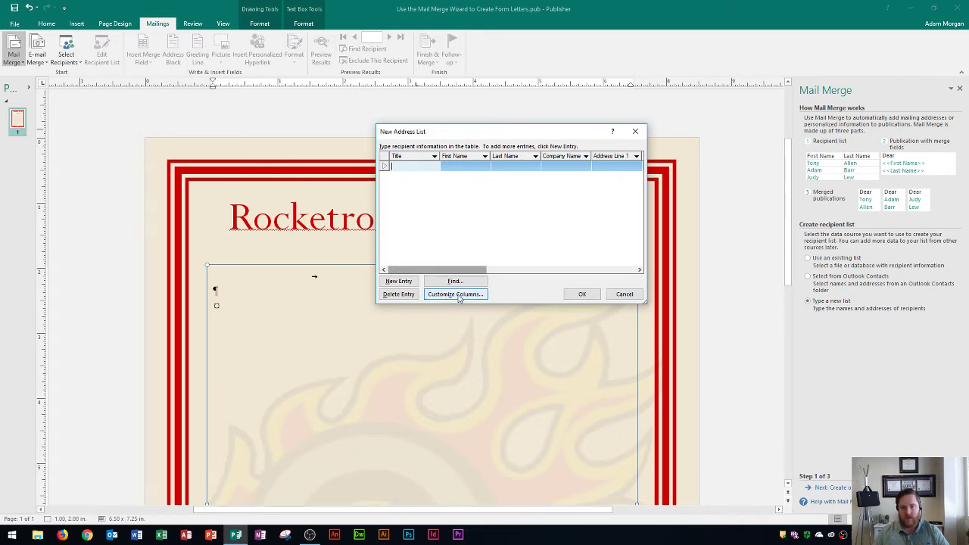
# In Customize Address List, delete the Company Name field
pyautogui.click(448, 295)
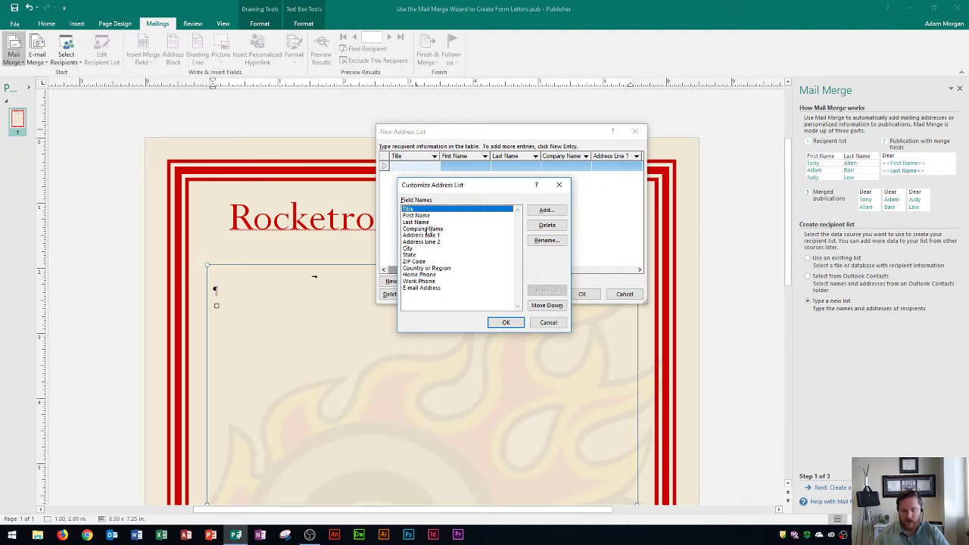
pyautogui.click(428, 228)
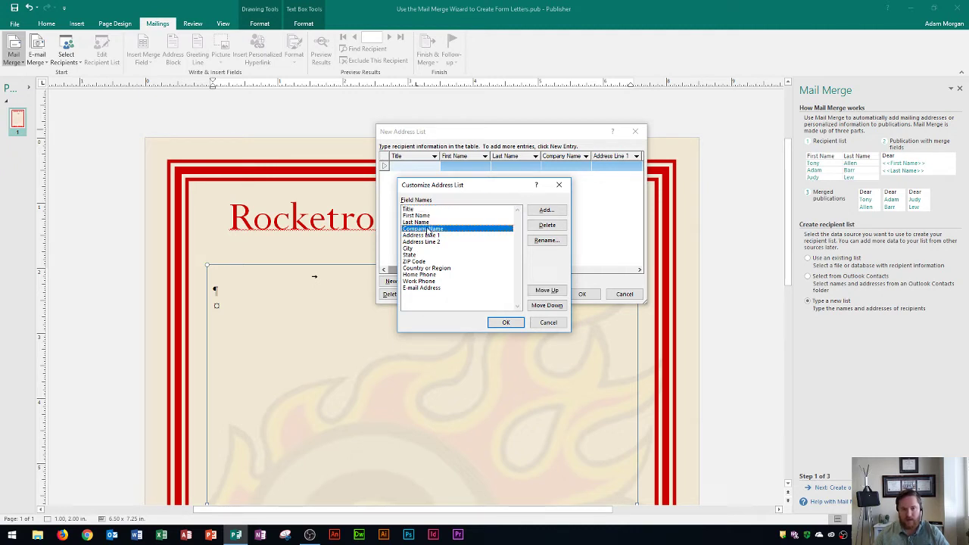
pyautogui.click(546, 225)
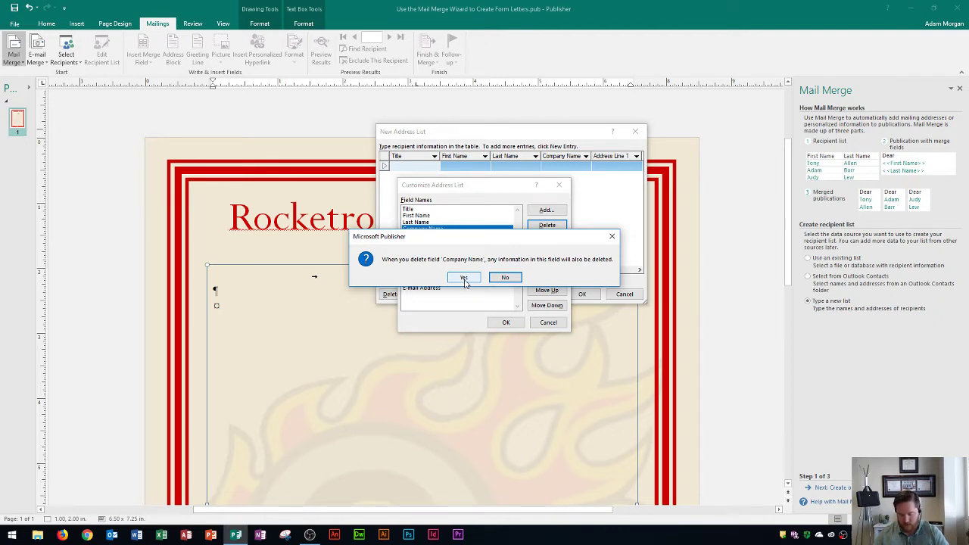
pyautogui.click(464, 278)
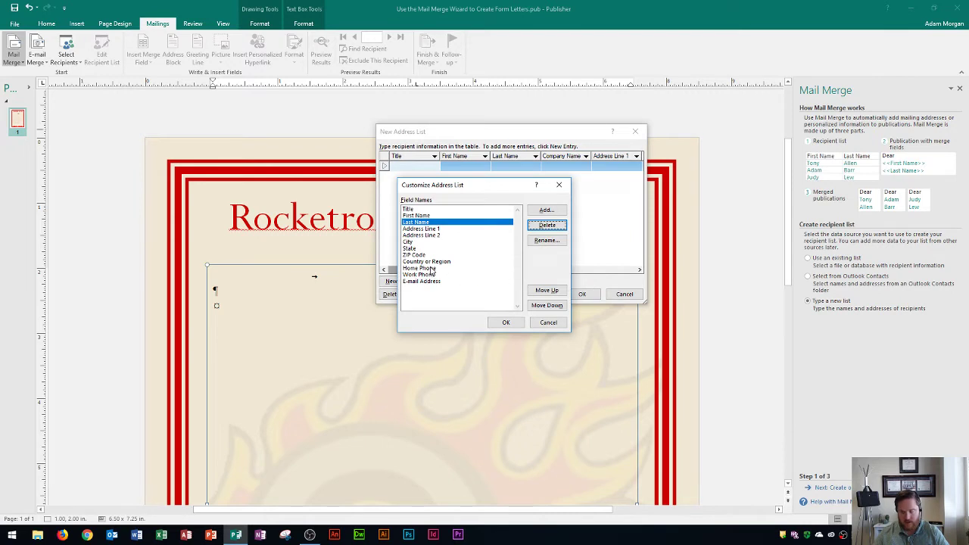
# Delete the Home Phone and Work Phone fields, then select E-mail Address
pyautogui.click(430, 268)
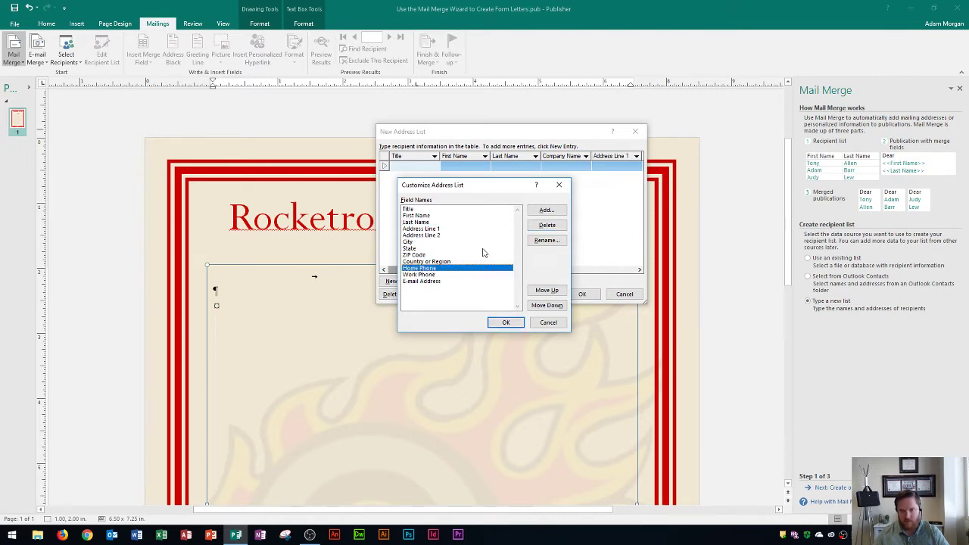
pyautogui.click(546, 226)
pyautogui.click(469, 298)
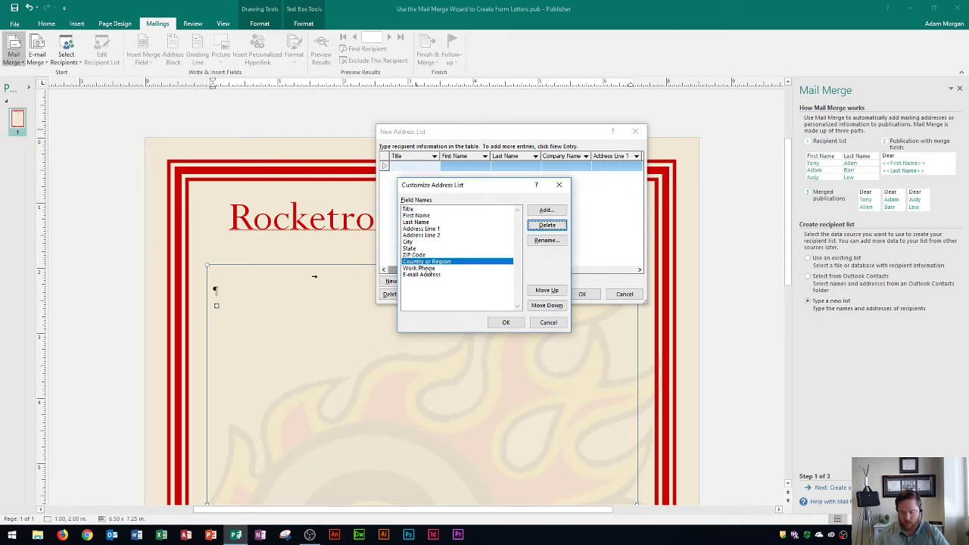
pyautogui.click(428, 268)
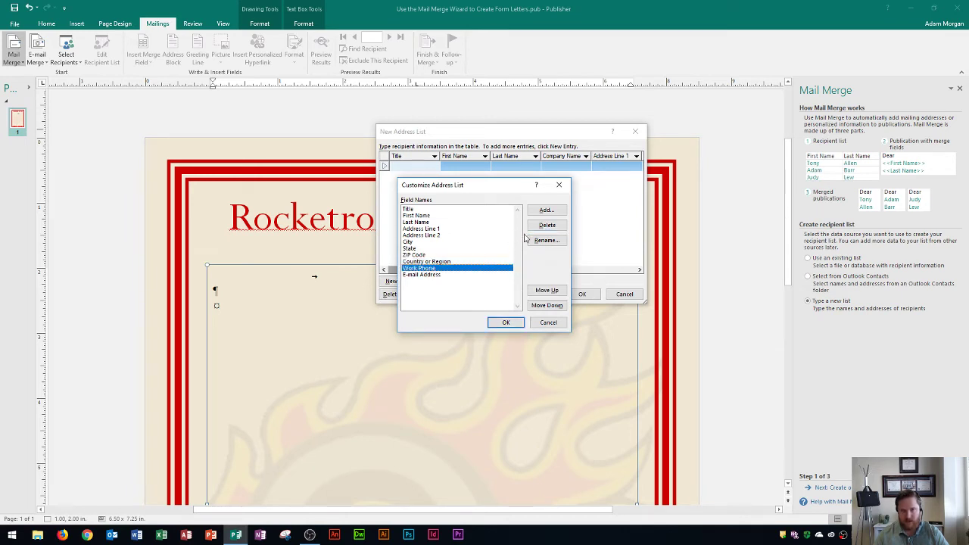
pyautogui.click(546, 226)
pyautogui.click(464, 294)
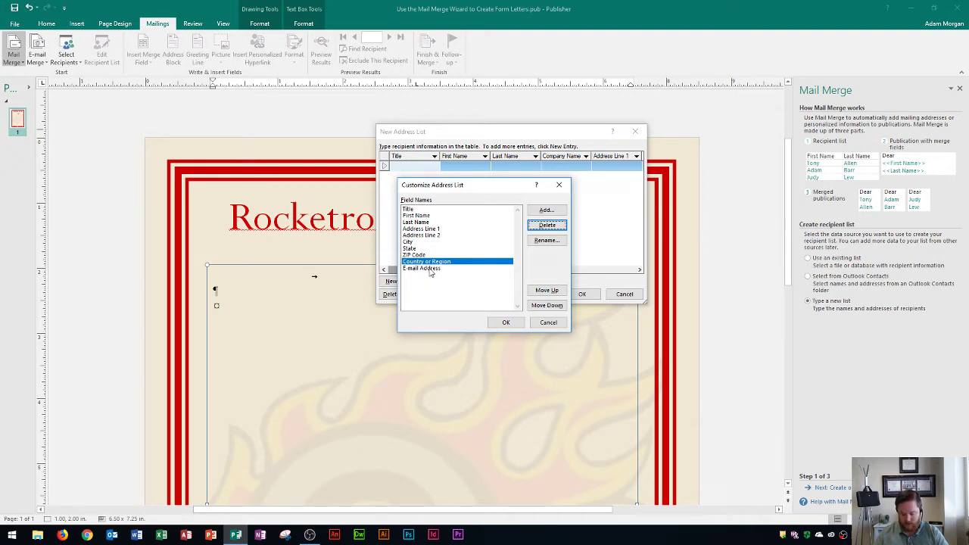
pyautogui.click(429, 269)
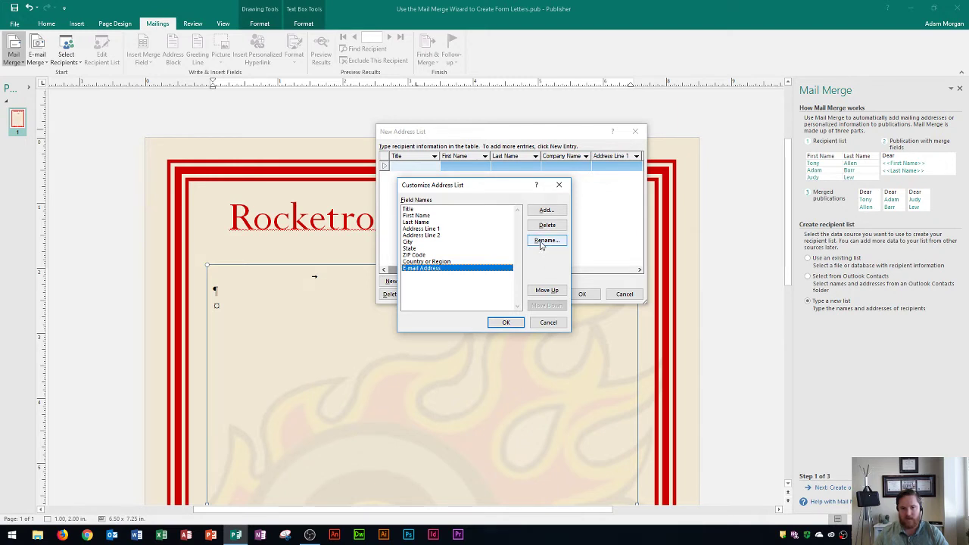
# Rename the E-mail Address field to 'Number of Tickets' and apply the column changes
pyautogui.click(541, 243)
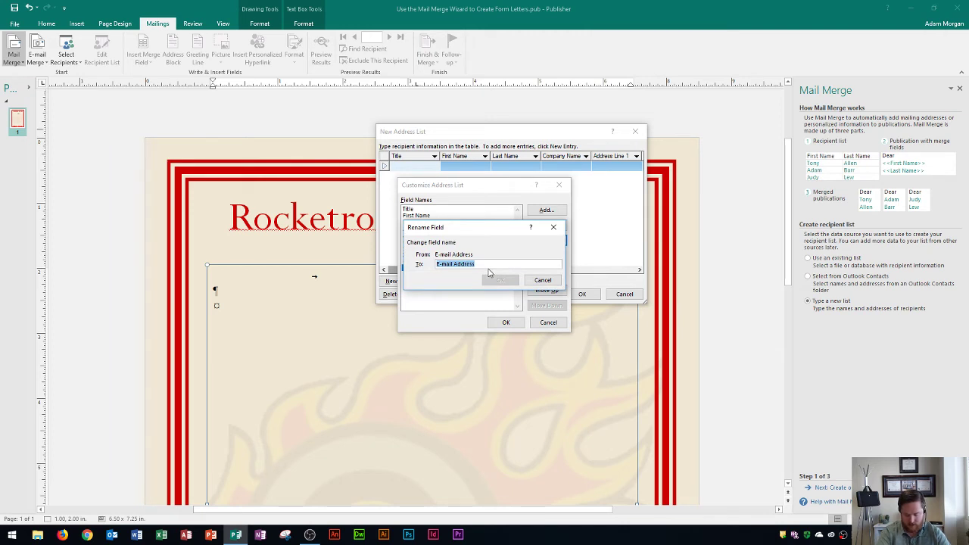
pyautogui.write('Numb')
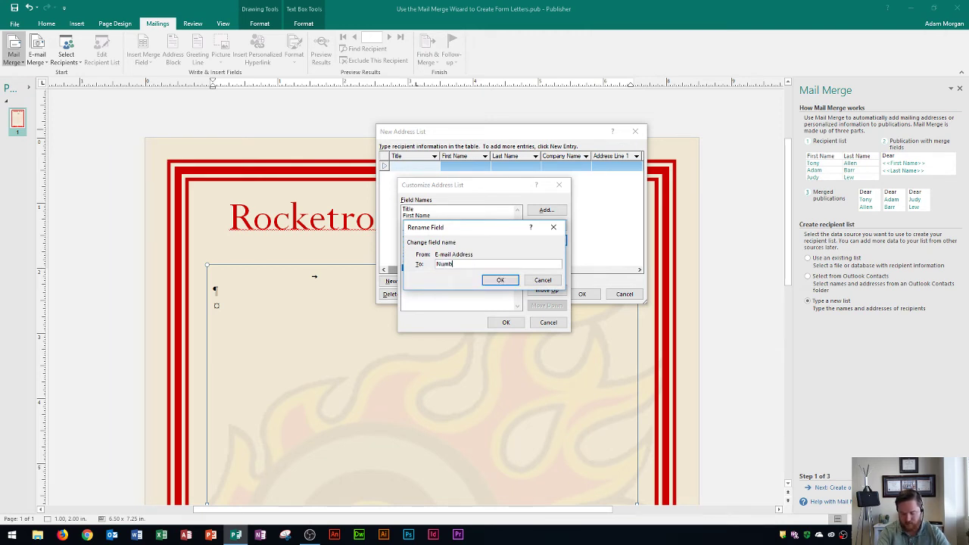
pyautogui.write('er of Ticke')
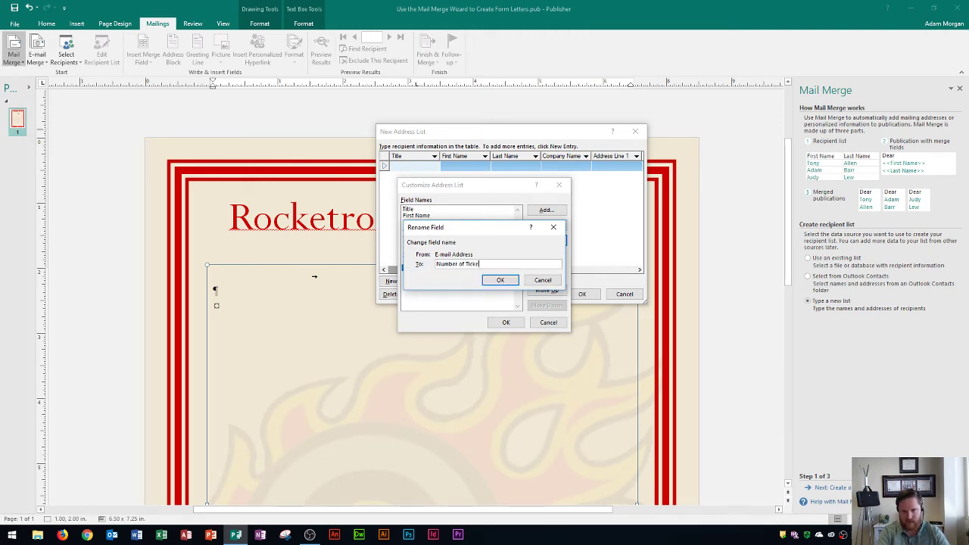
pyautogui.write('ts')
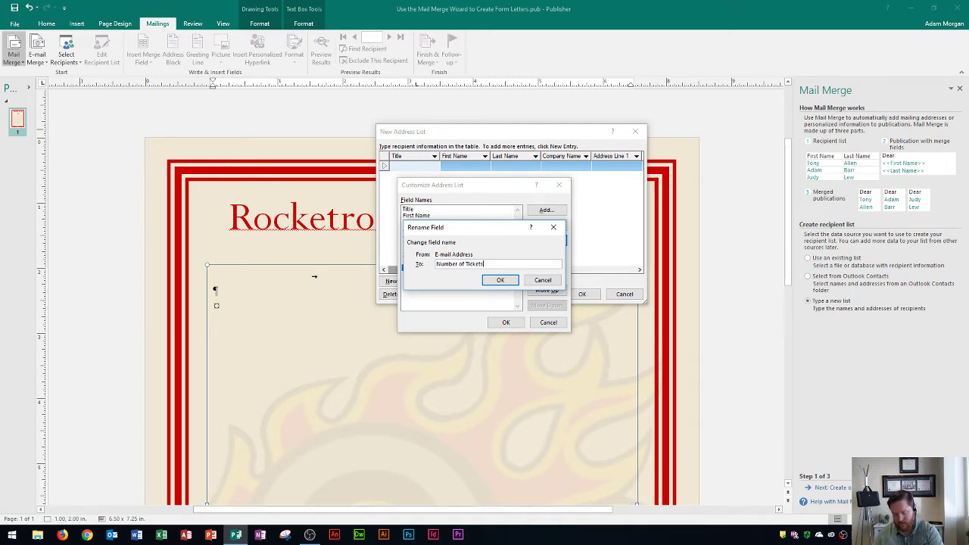
pyautogui.click(499, 280)
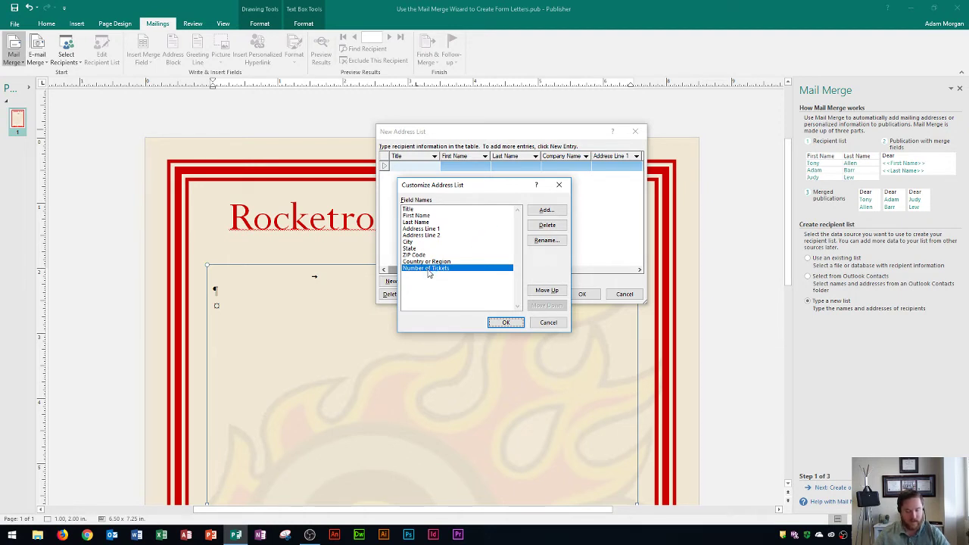
pyautogui.click(505, 323)
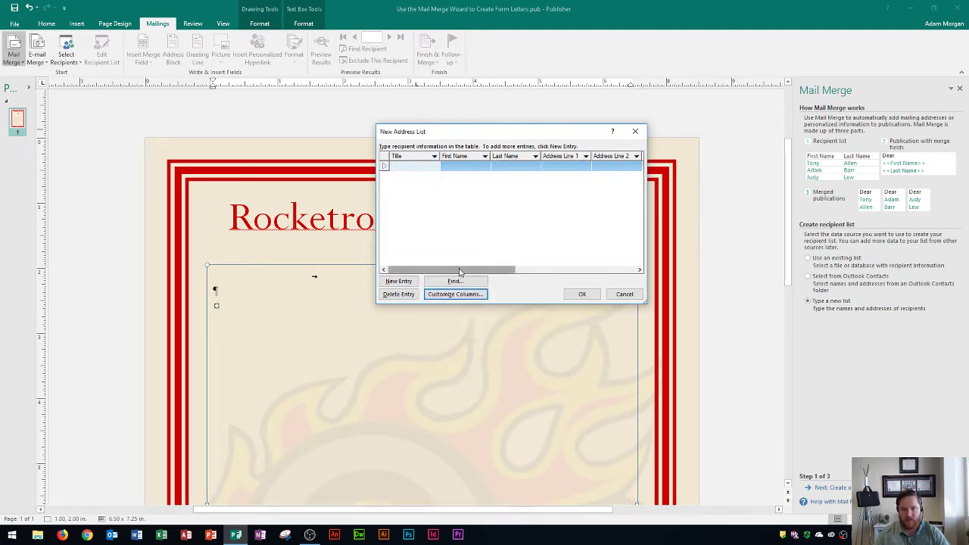
# Delete the Country or Region column and review the remaining address list columns
pyautogui.moveTo(460, 273); pyautogui.dragTo(610, 272)
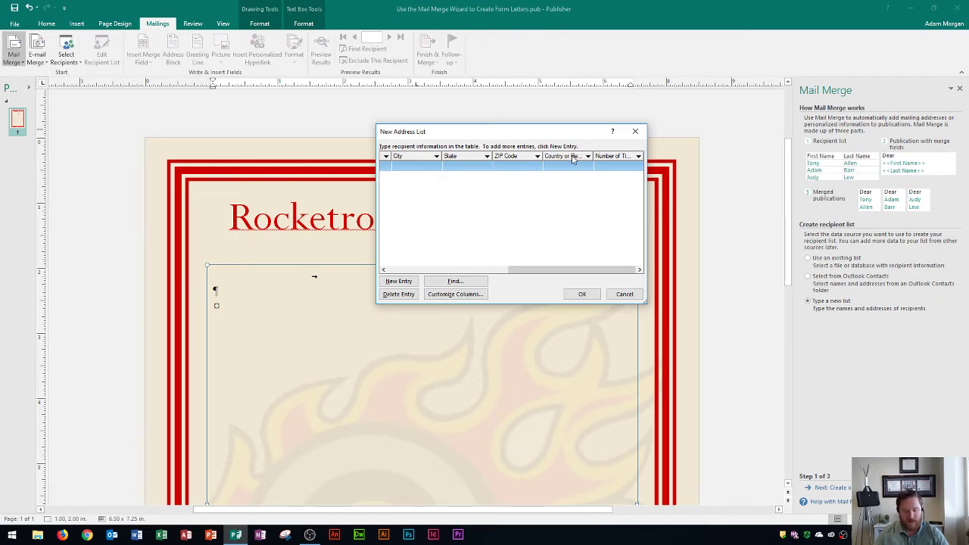
pyautogui.click(452, 295)
pyautogui.click(431, 262)
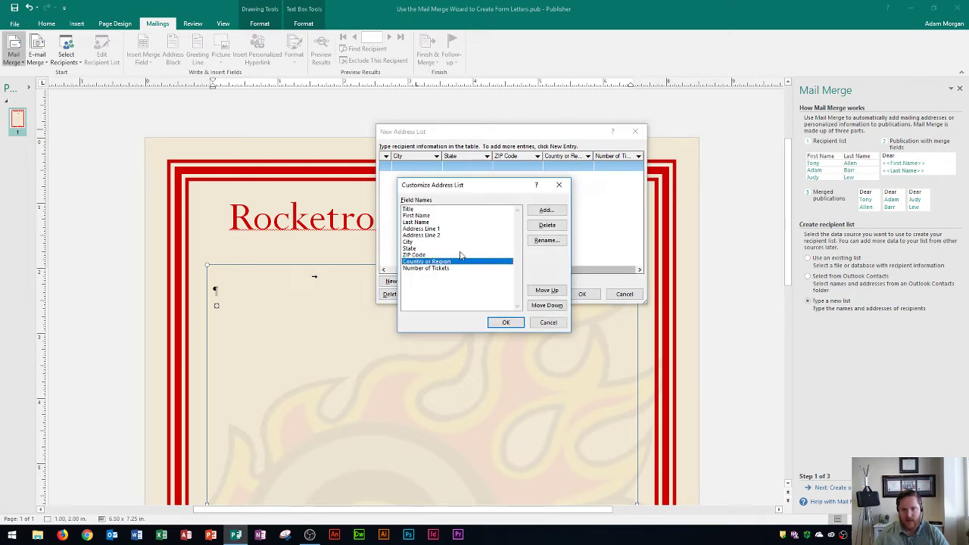
pyautogui.click(546, 225)
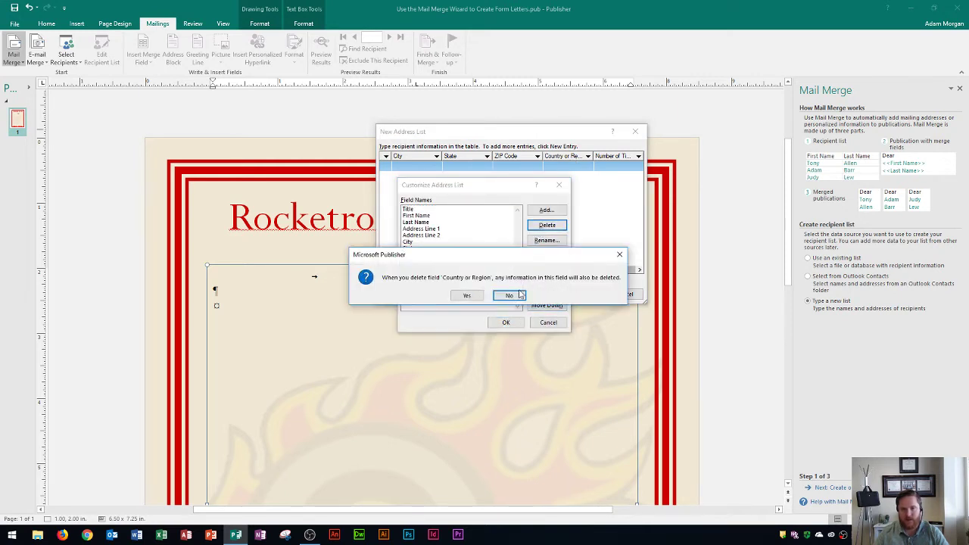
pyautogui.click(465, 295)
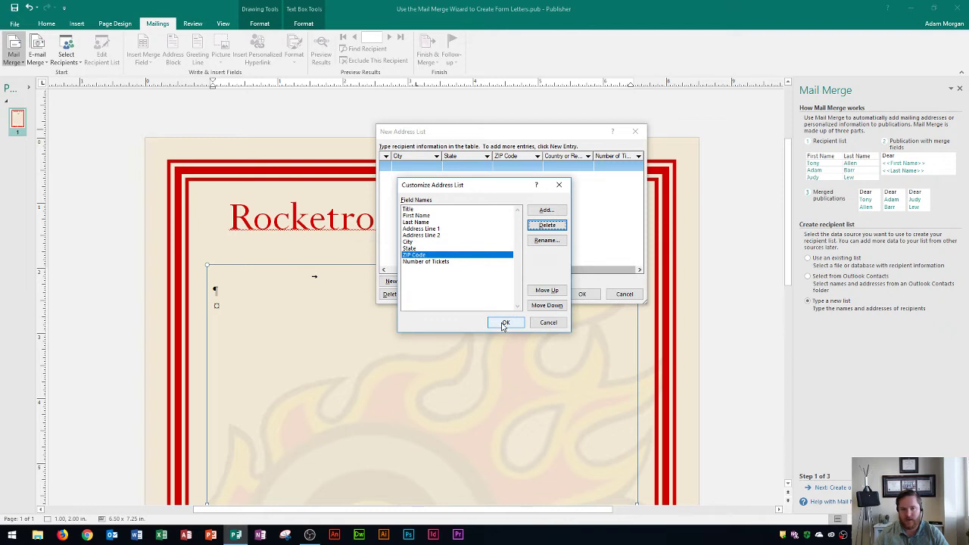
pyautogui.click(504, 323)
pyautogui.hscroll(5, 509, 274)
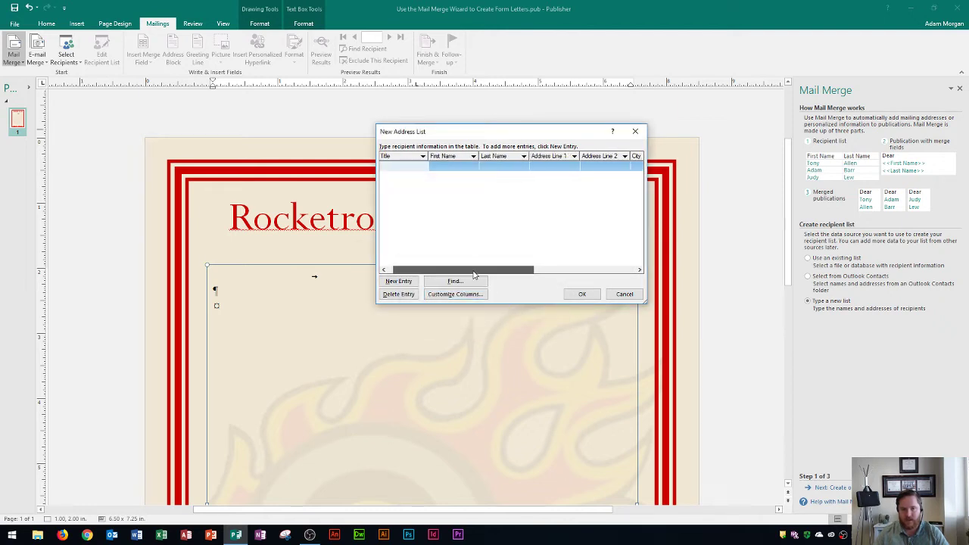
pyautogui.hscroll(5, 508, 278)
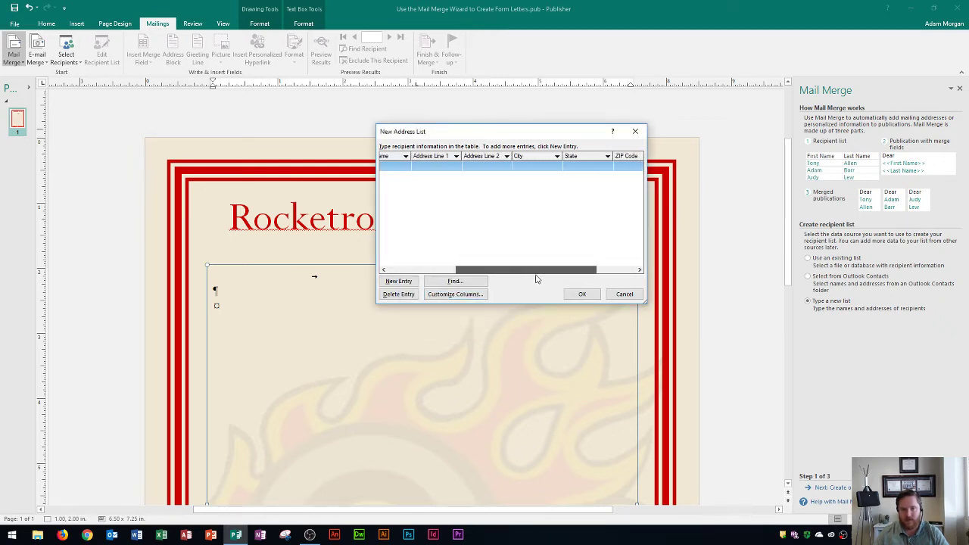
pyautogui.hscroll(-10, 583, 279)
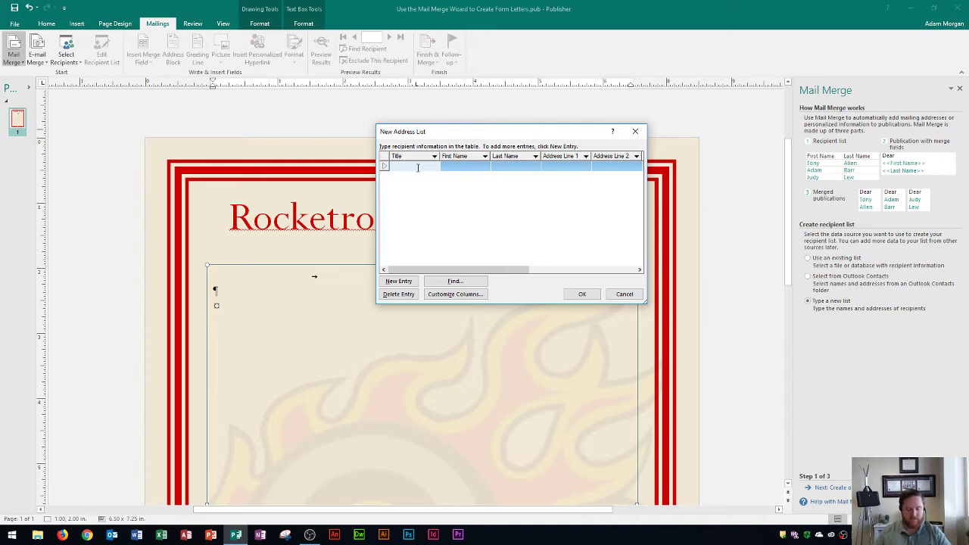
# Enter the first recipient's title, first name and last name
pyautogui.write('Ms.')
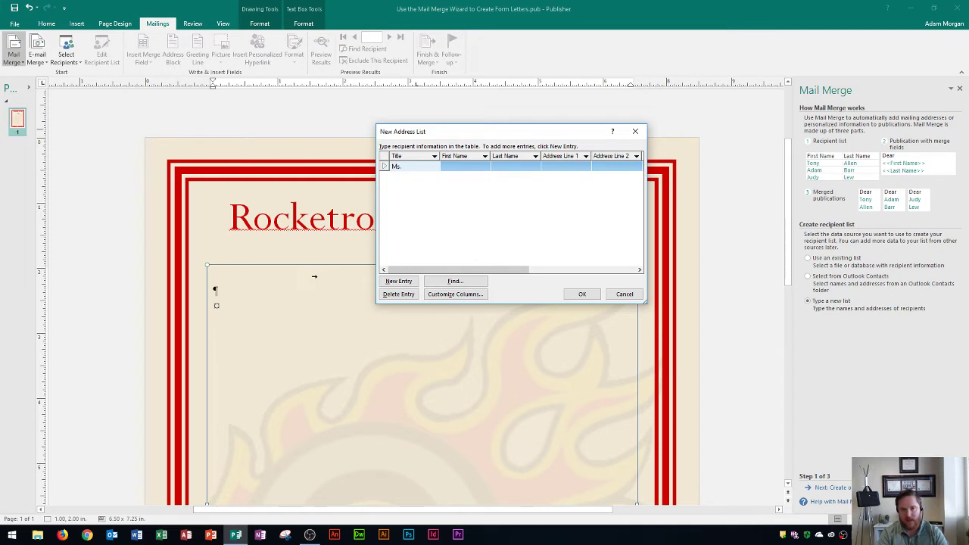
pyautogui.press('Tab')
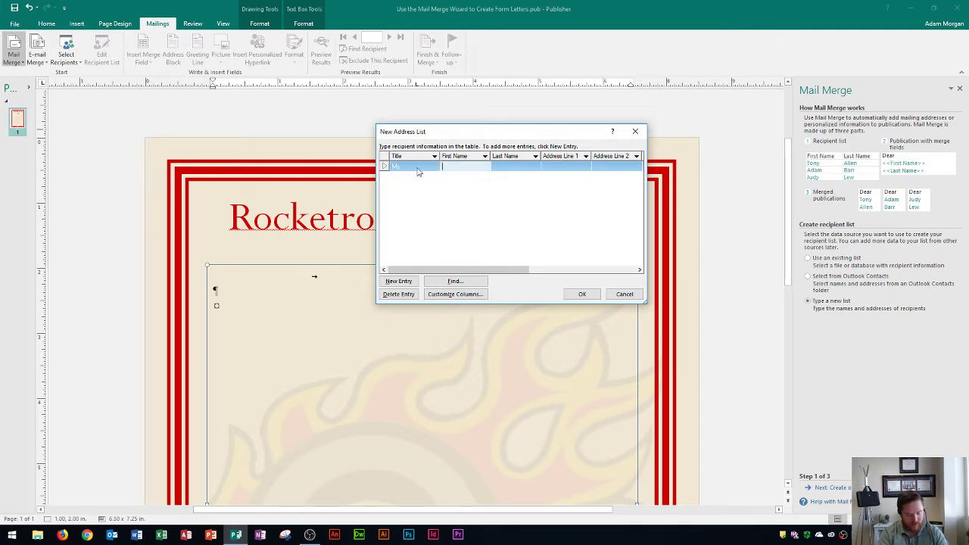
pyautogui.press('Tab')
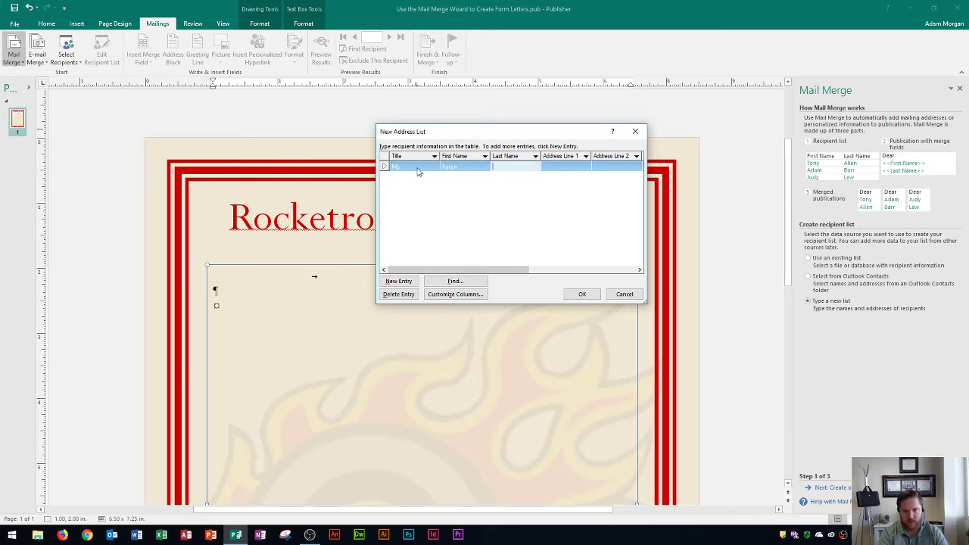
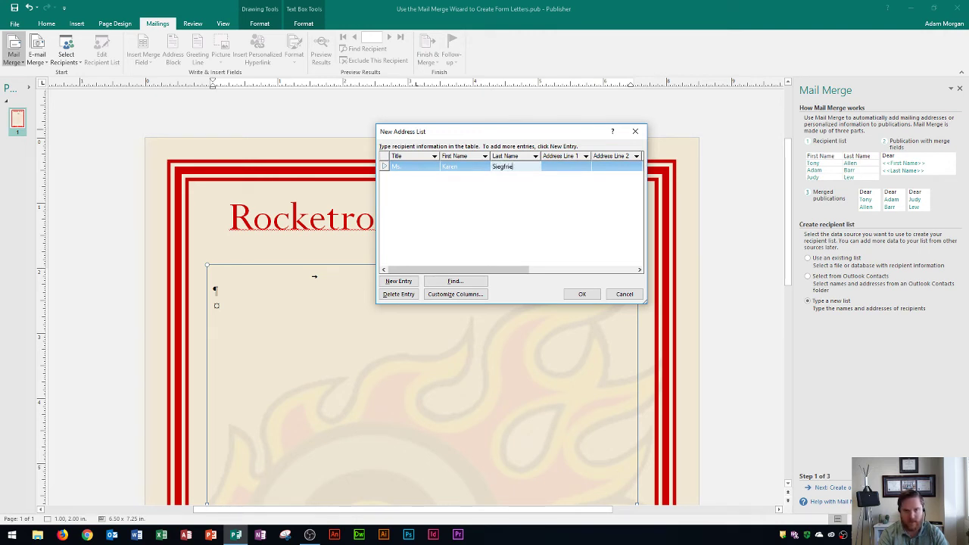
pyautogui.press('Tab')
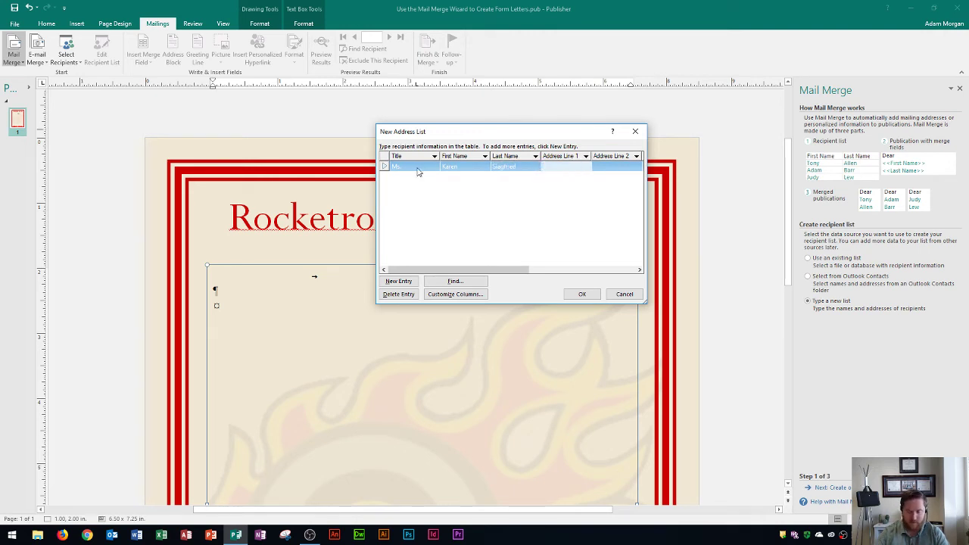
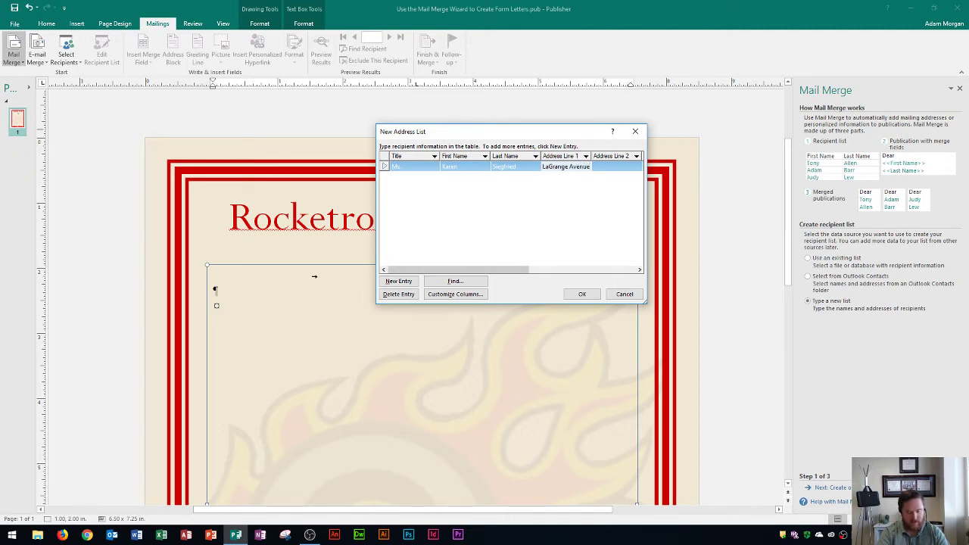
# Enter the first recipient's street address, city, state and ZIP code, with 2 tickets
pyautogui.press('Tab')
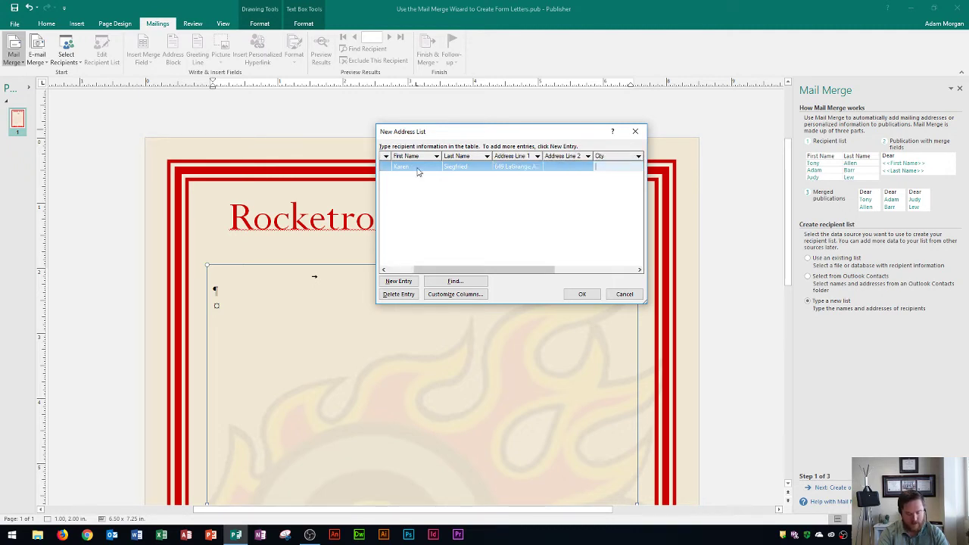
pyautogui.write('Tin')
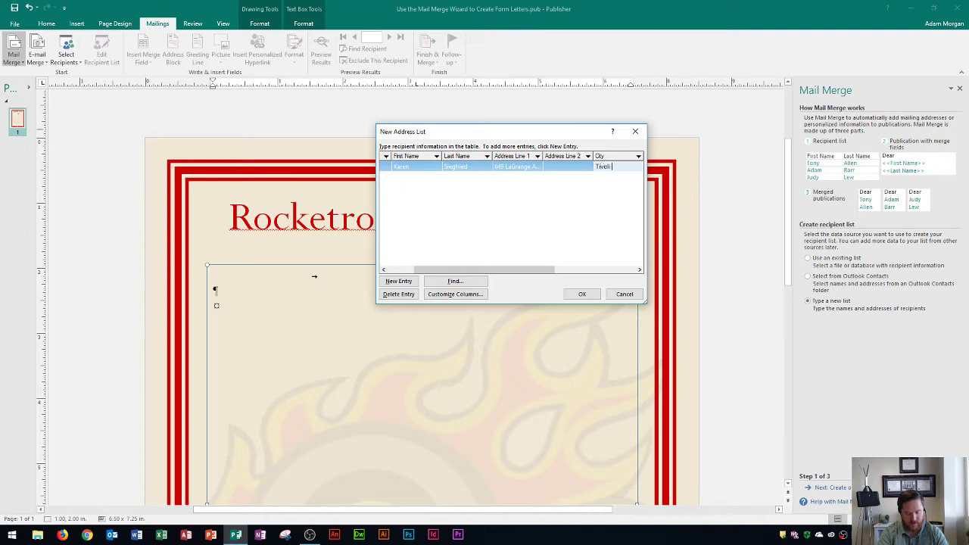
pyautogui.write('oli Heights')
pyautogui.press('Tab')
pyautogui.write('PA')
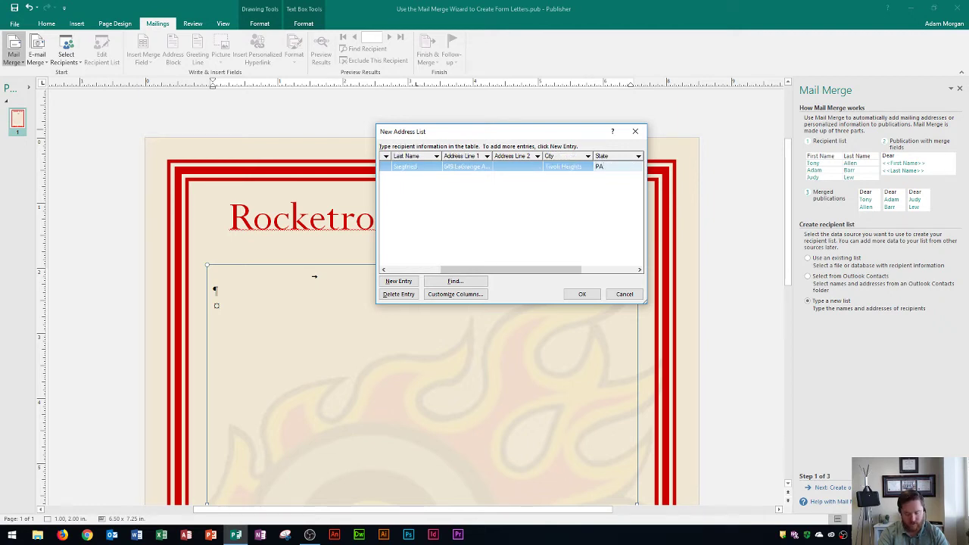
pyautogui.press('Tab')
pyautogui.write('15')
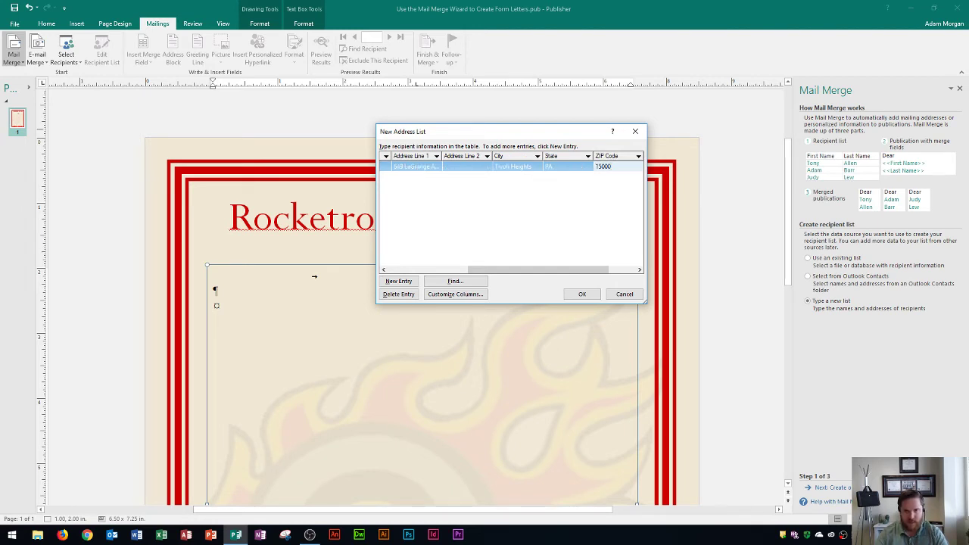
pyautogui.write('000')
pyautogui.press('BackSpace')
pyautogui.write('5')
pyautogui.press('Tab')
pyautogui.write('2')
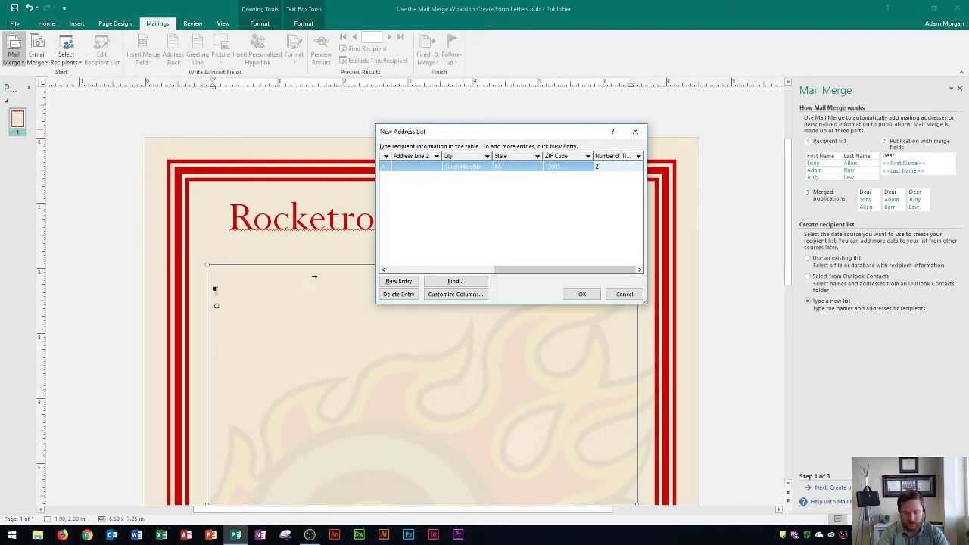
pyautogui.write(' ticke')
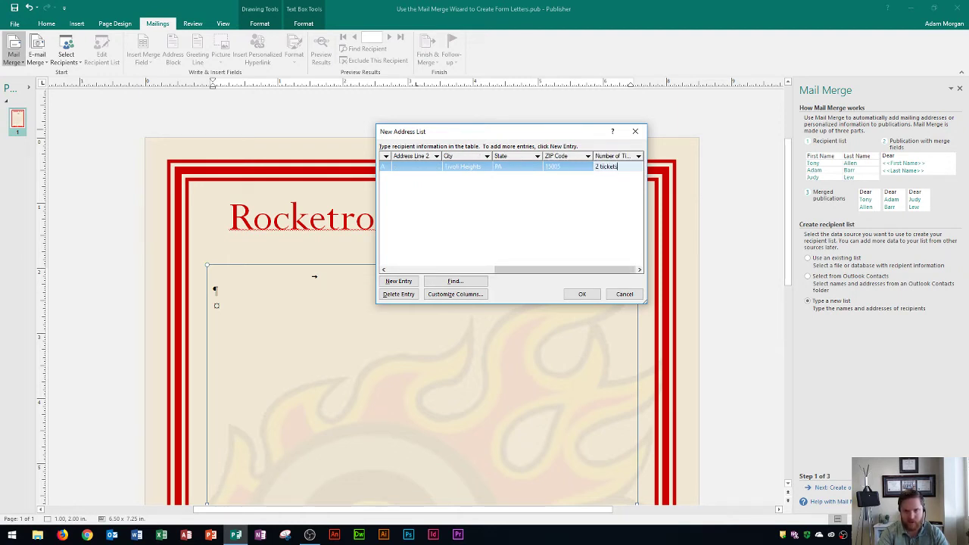
pyautogui.write('ts')
pyautogui.press('Return')
# Add a second recipient row with title, first name and last name
pyautogui.press('Tab')
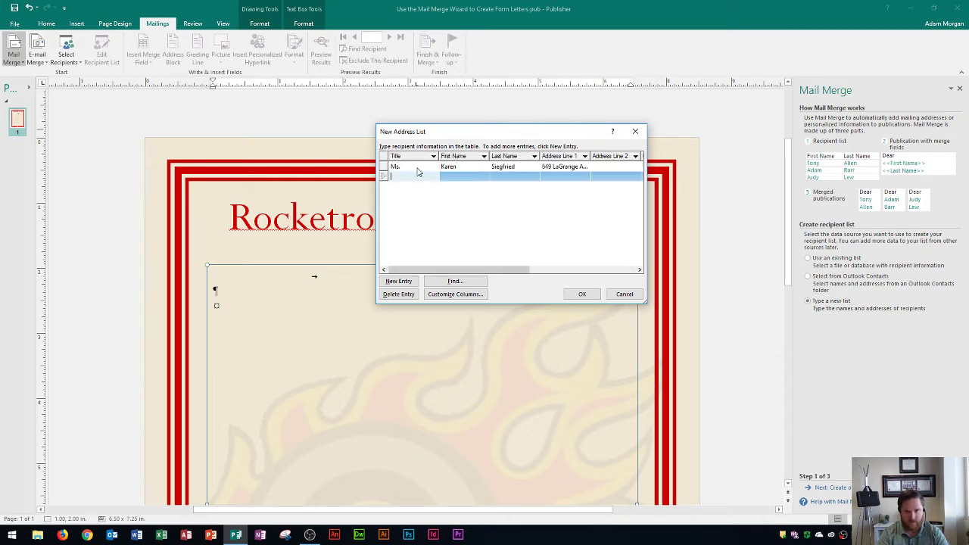
pyautogui.write('Mr.')
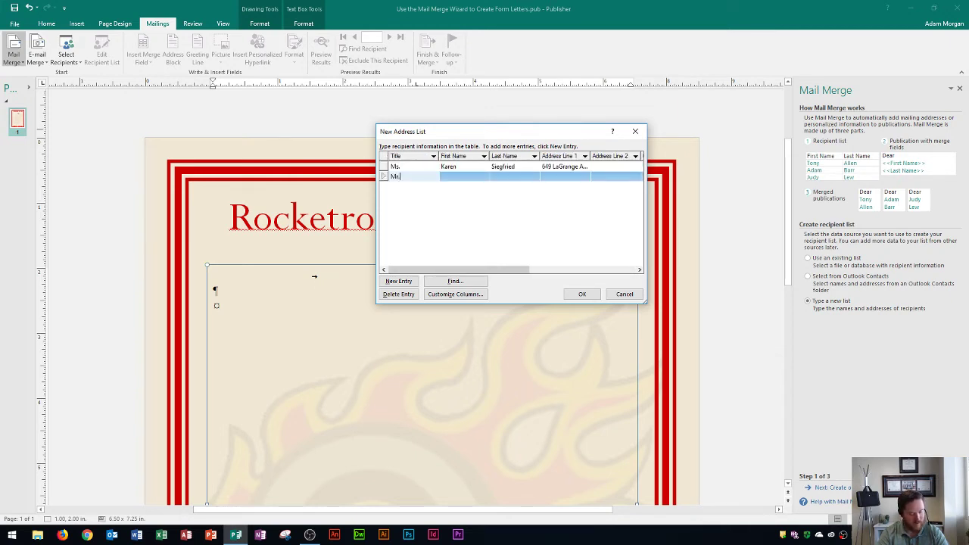
pyautogui.press('Tab')
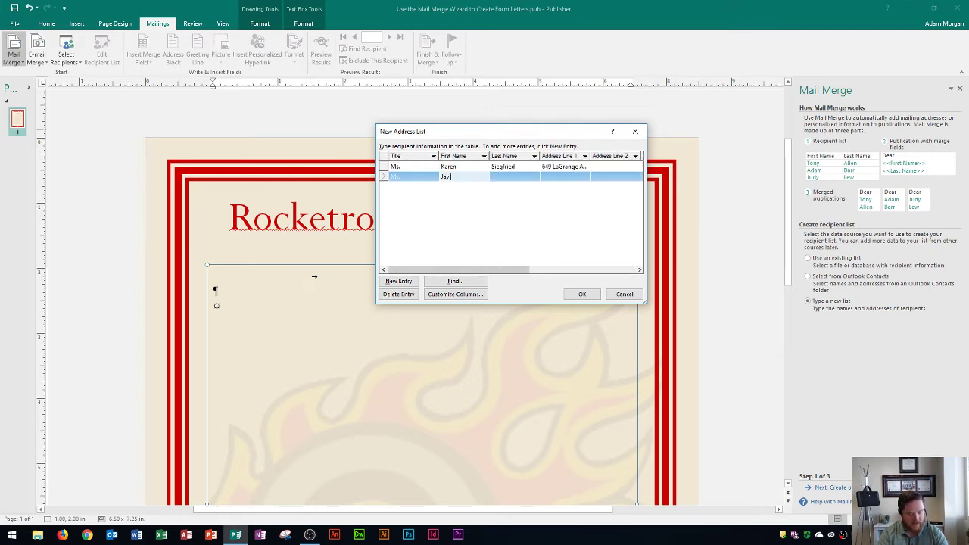
pyautogui.press('Tab')
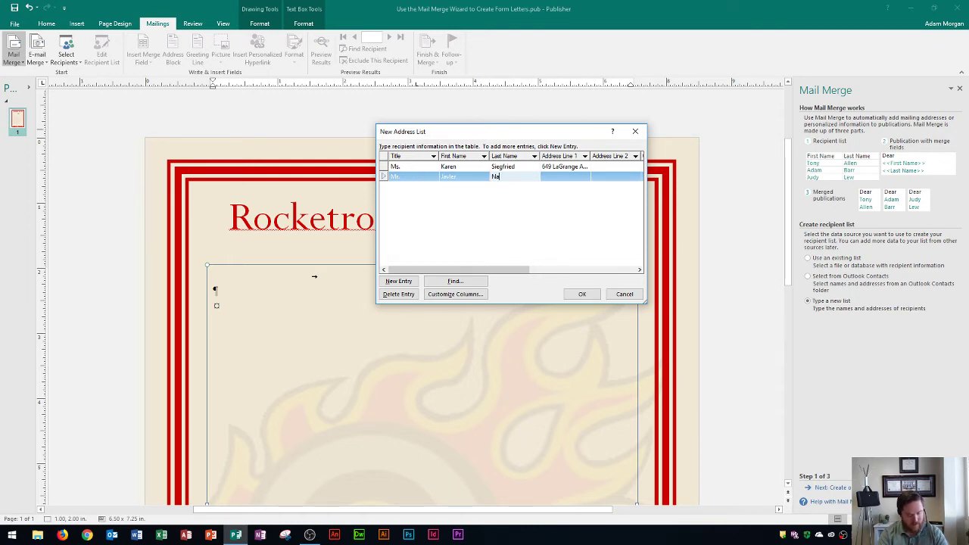
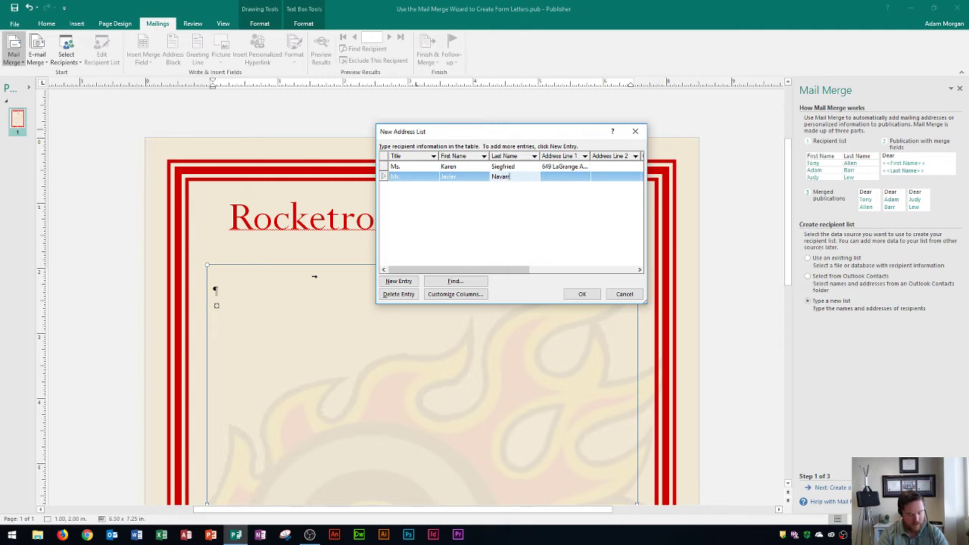
# Enter the second recipient's street address, apartment line and city
pyautogui.press('Tab')
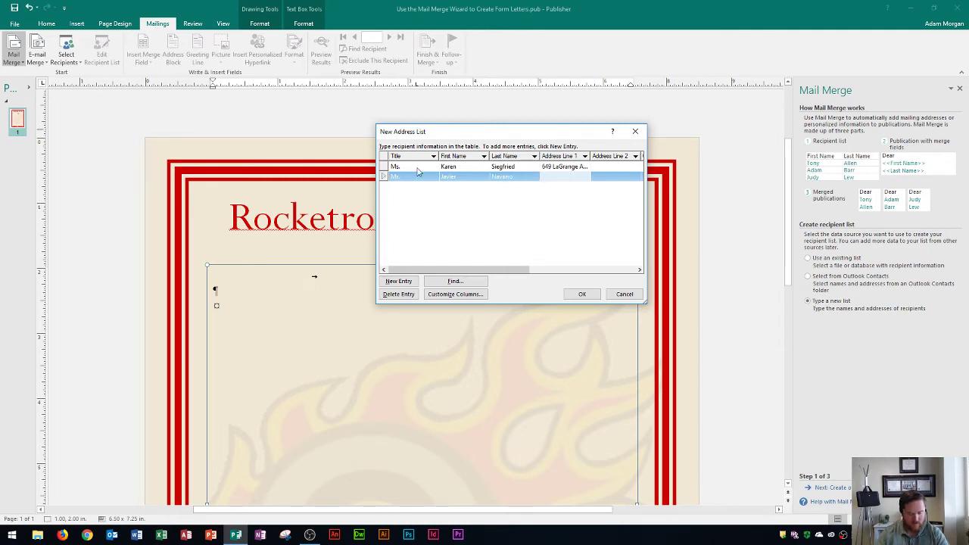
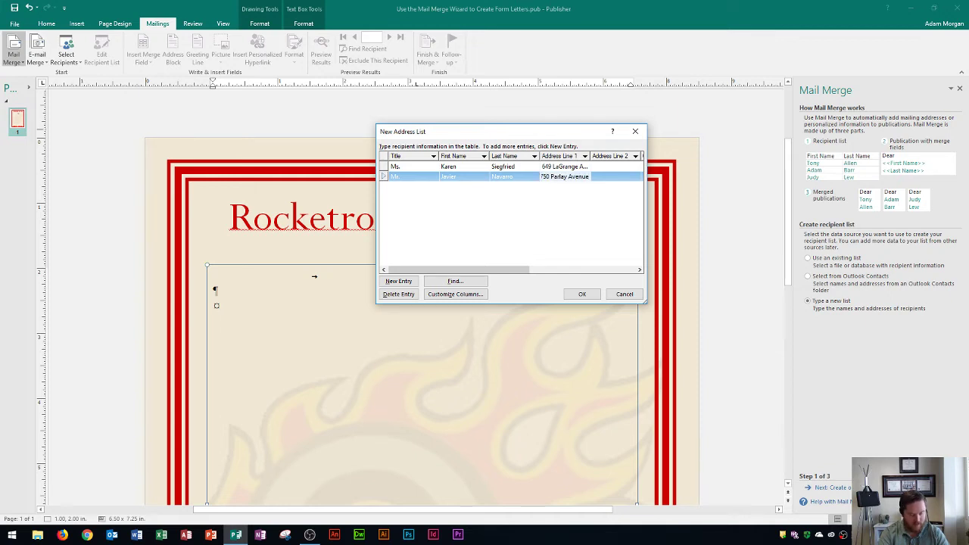
pyautogui.press('Tab')
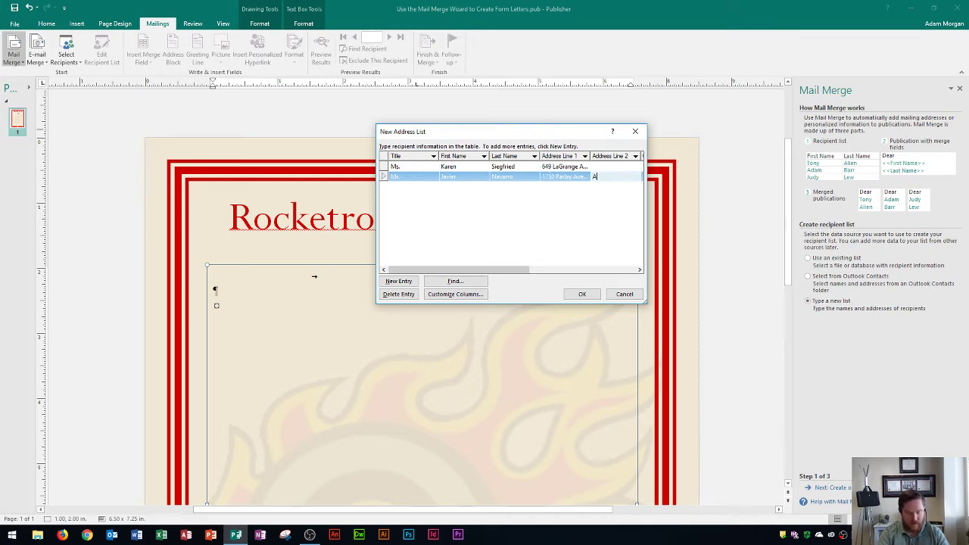
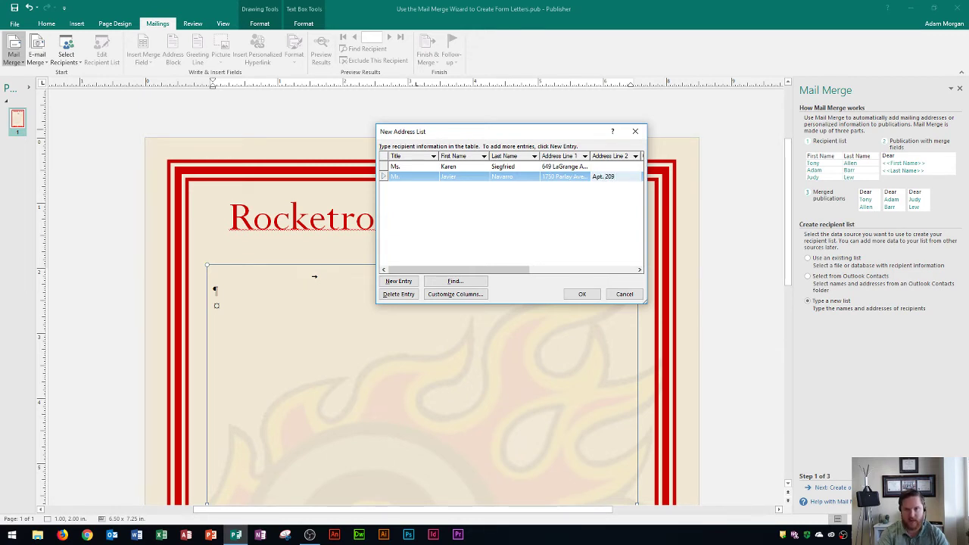
pyautogui.press('Tab')
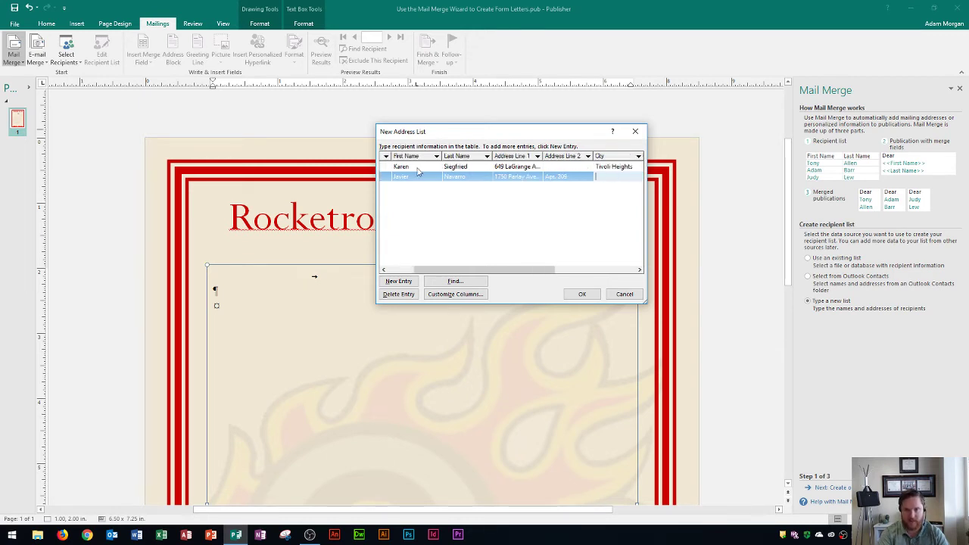
pyautogui.write('Even')
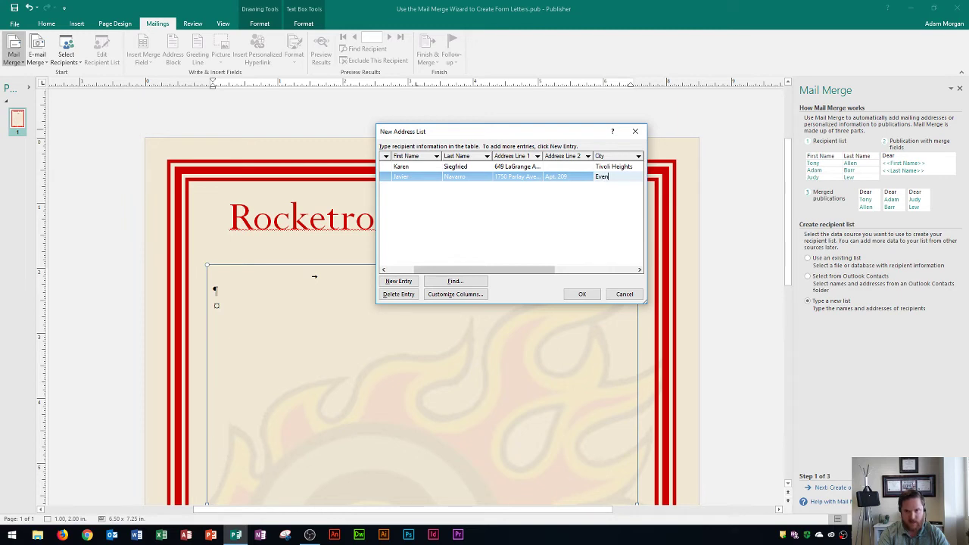
pyautogui.press('BackSpace')
pyautogui.write('nv')
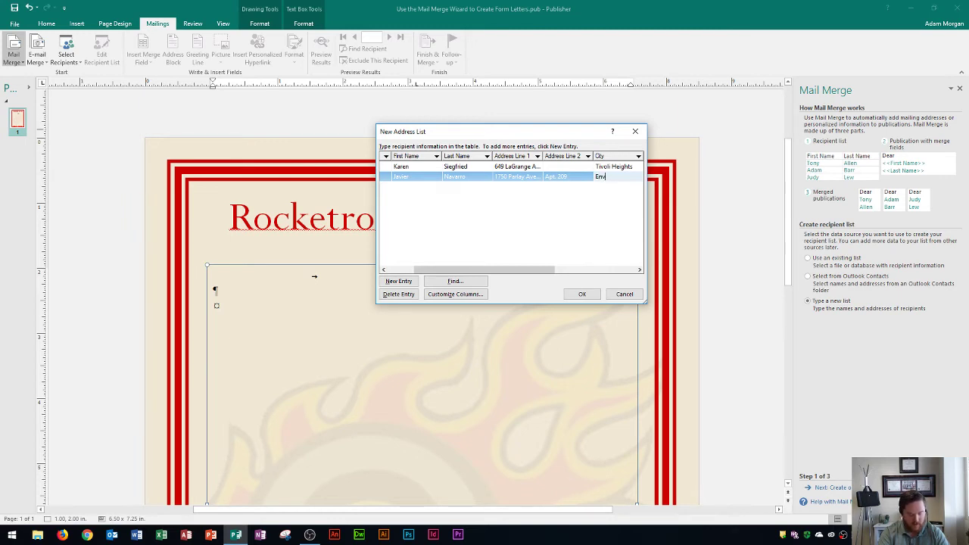
pyautogui.write('ision')
# Enter the second recipient's state, ZIP code and 3 tickets, then confirm the list
pyautogui.press('Tab')
pyautogui.write('PA')
pyautogui.press('Tab')
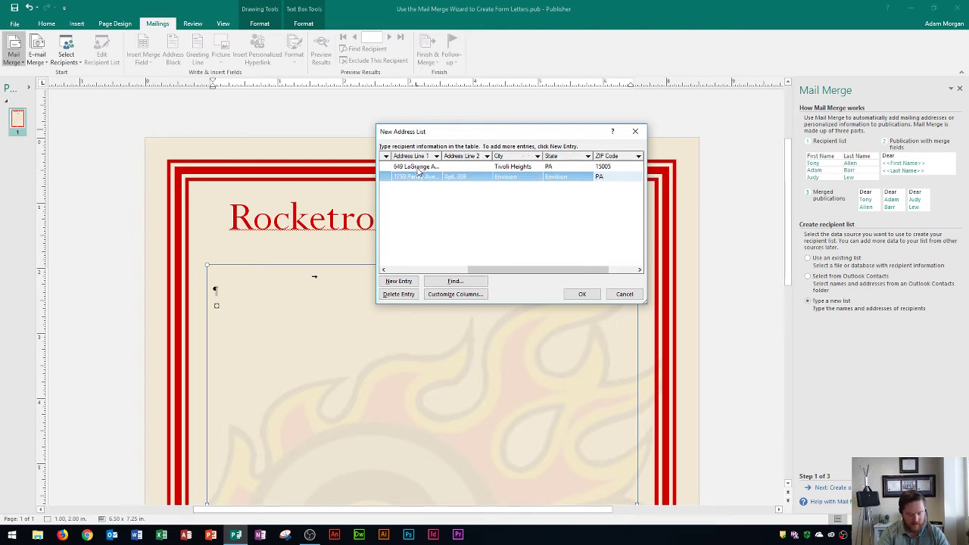
pyautogui.write('15')
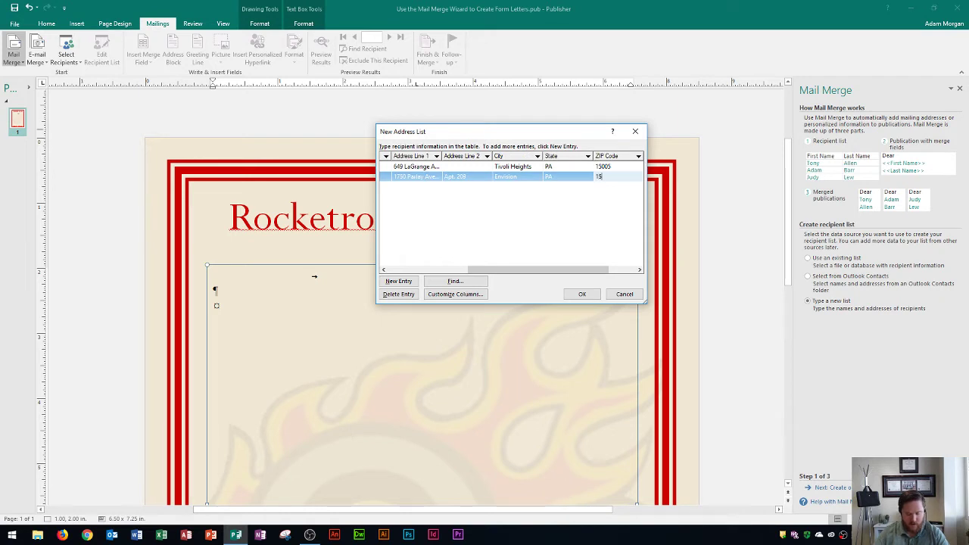
pyautogui.write('002')
pyautogui.press('Tab')
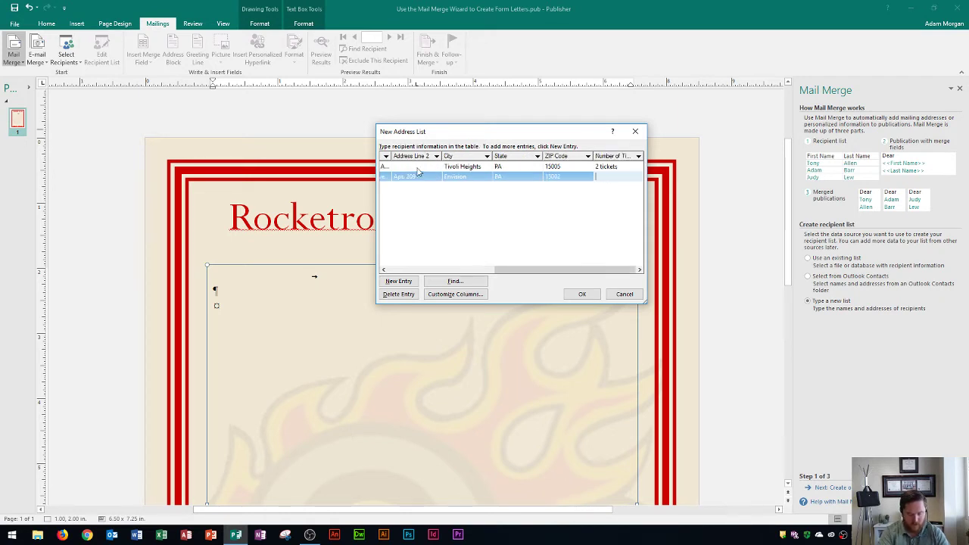
pyautogui.write('3')
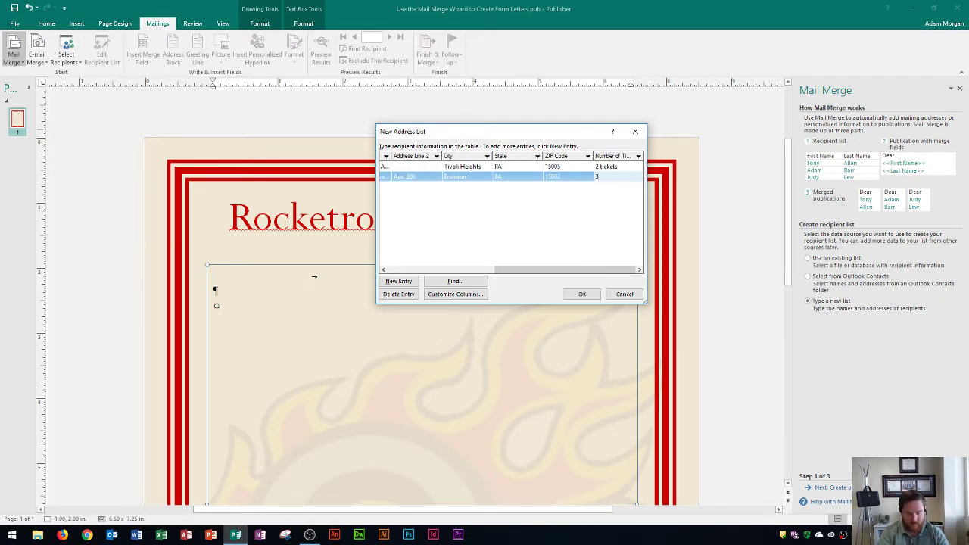
pyautogui.write(' tickets')
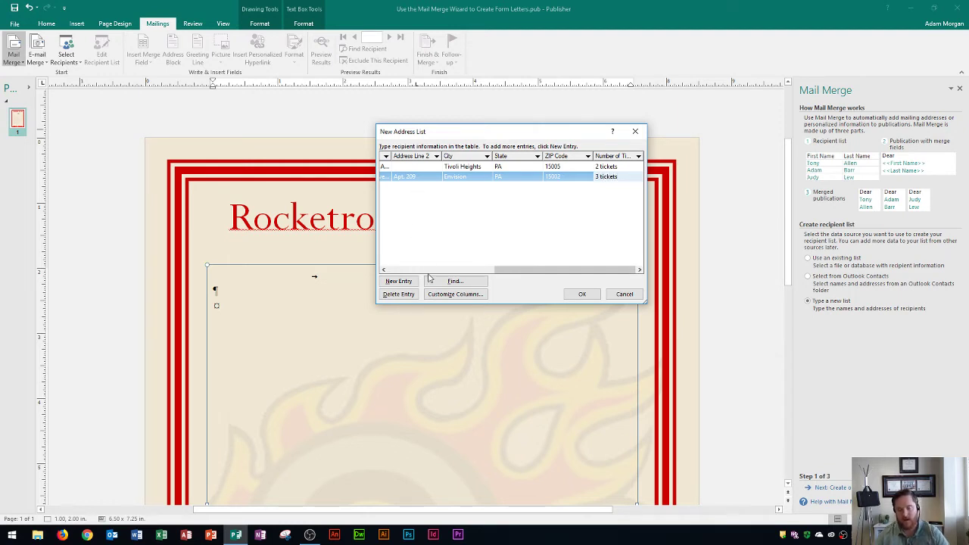
pyautogui.moveTo(545, 270); pyautogui.dragTo(431, 278)
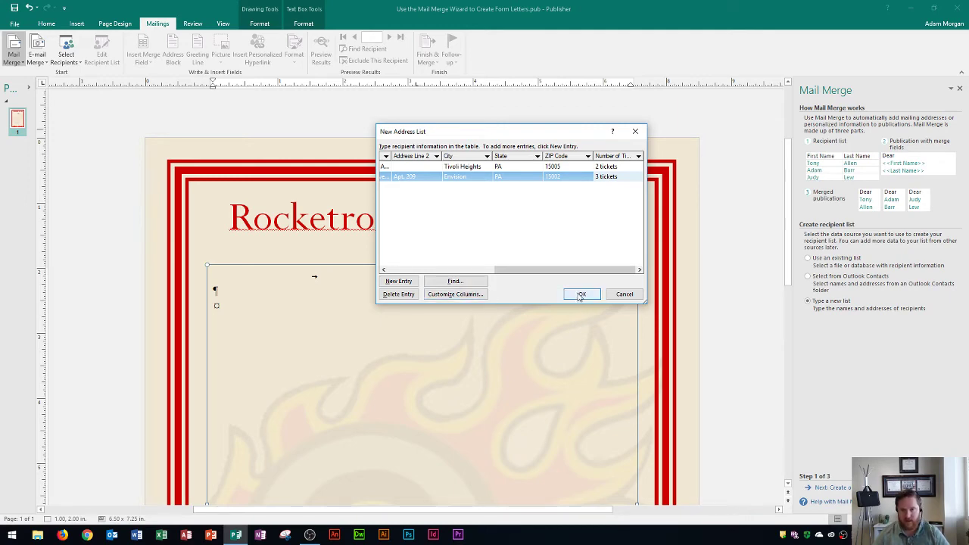
pyautogui.click(580, 294)
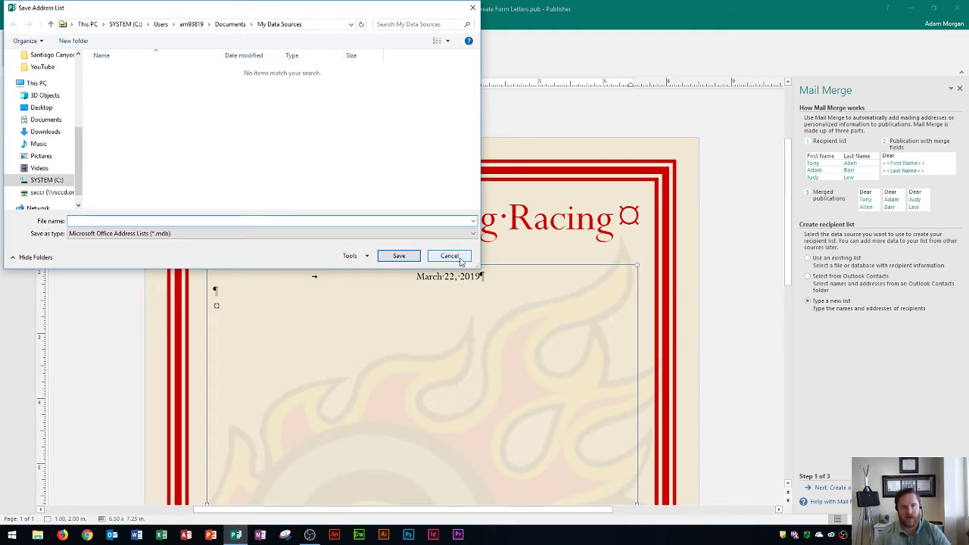
# Move the Save Address List dialog aside over the page
pyautogui.moveTo(144, 11); pyautogui.dragTo(230, 46)
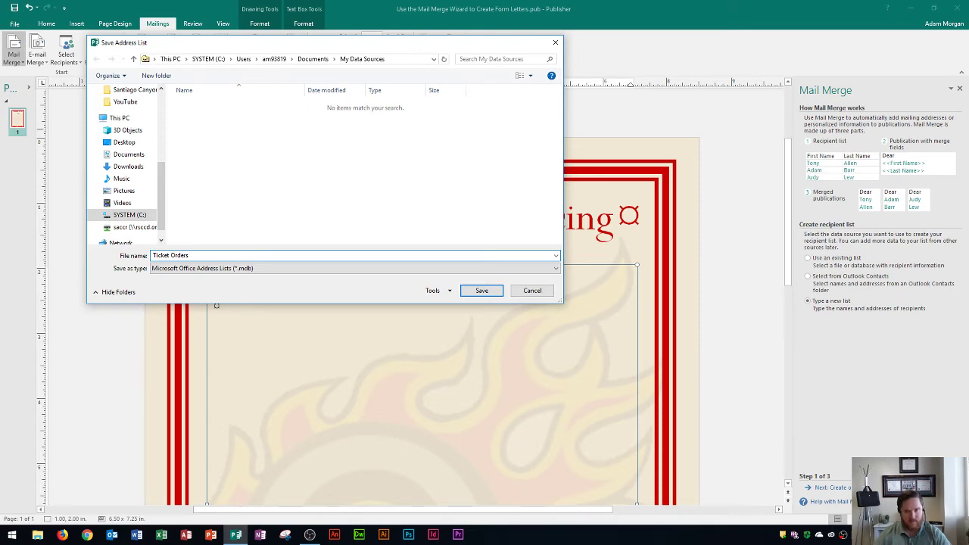
# Save the address list as Ticket Orders and accept both recipients in Mail Merge Recipients
pyautogui.click(479, 293)
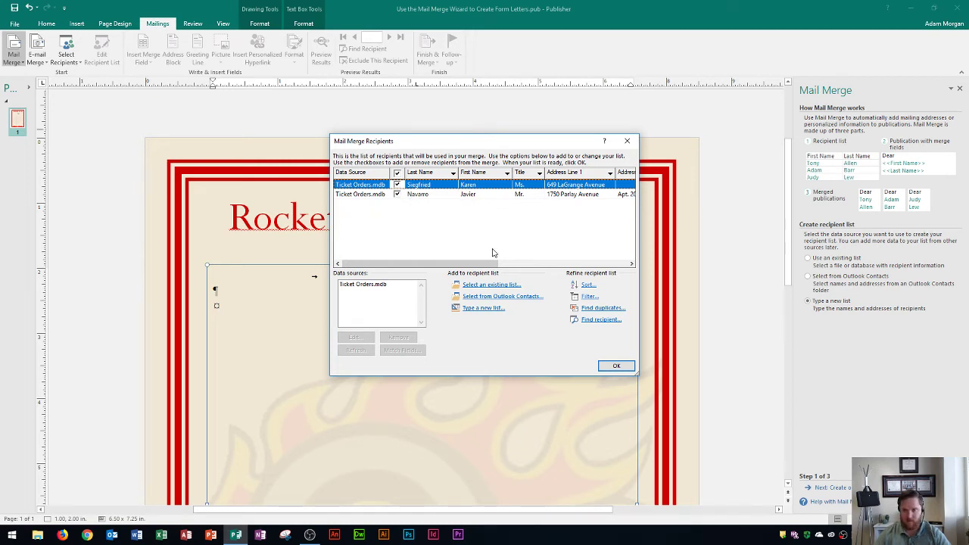
pyautogui.moveTo(425, 261); pyautogui.dragTo(388, 257)
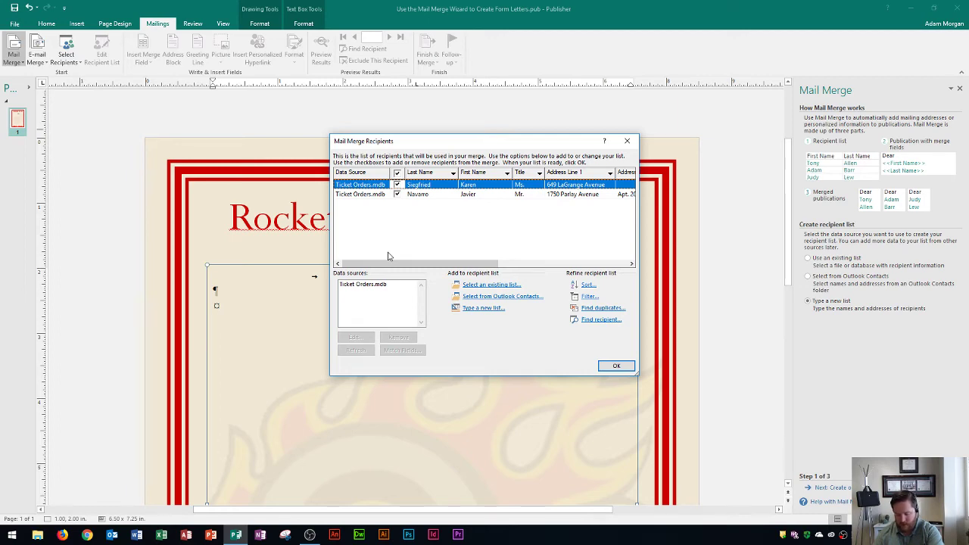
pyautogui.click(613, 367)
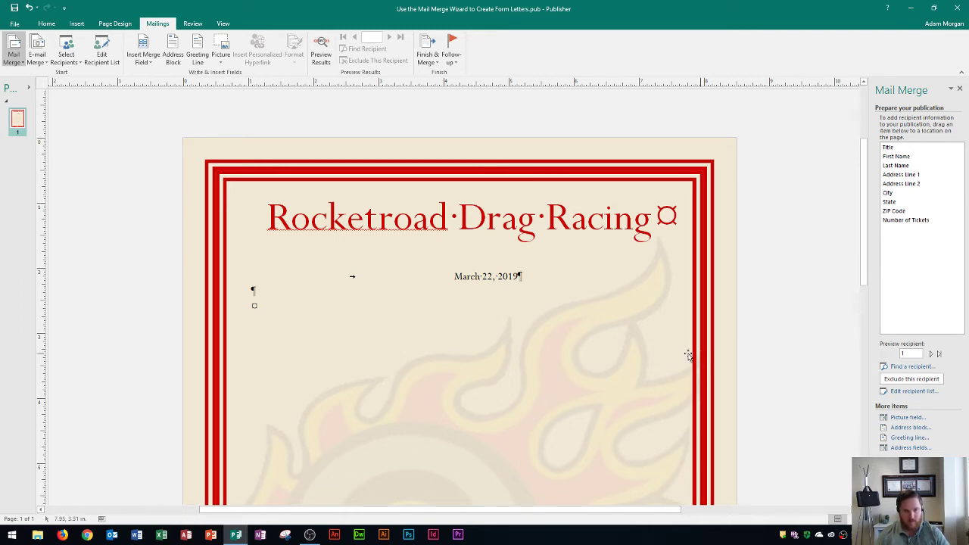
# Add a blank paragraph below the March 22, 2019 date in the letter body
pyautogui.click(263, 300)
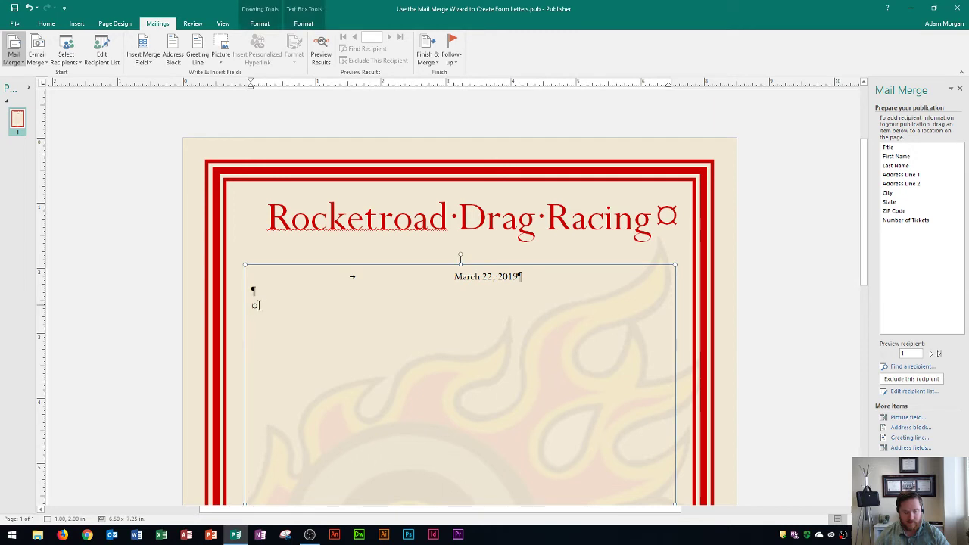
pyautogui.press('Return')
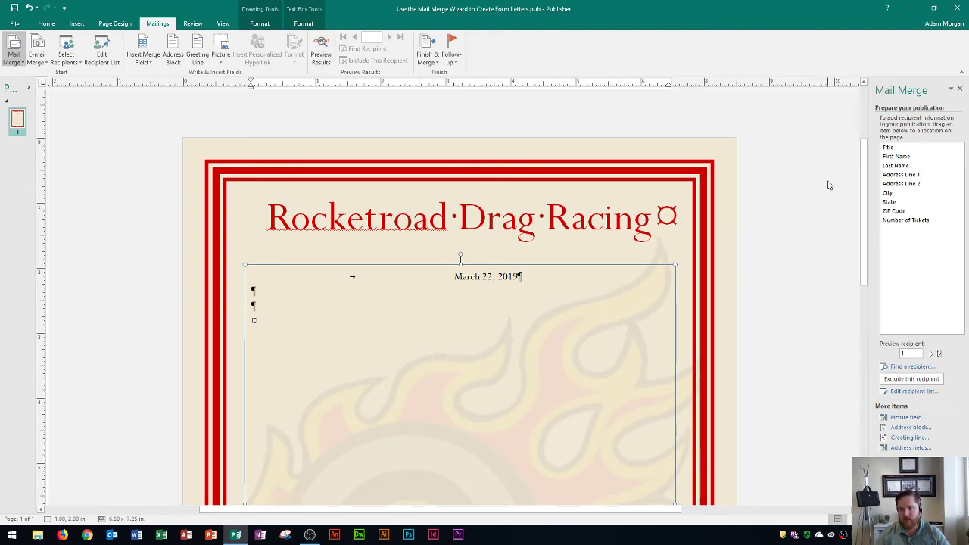
pyautogui.moveTo(905, 220); pyautogui.dragTo(460, 327)
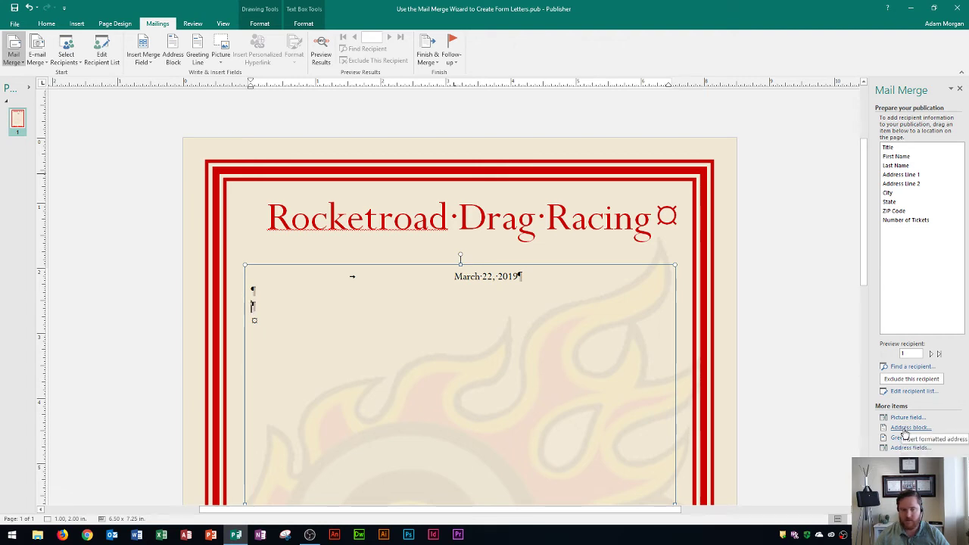
# Insert an «AddressBlock» field below the date, followed by a new line
pyautogui.click(905, 430)
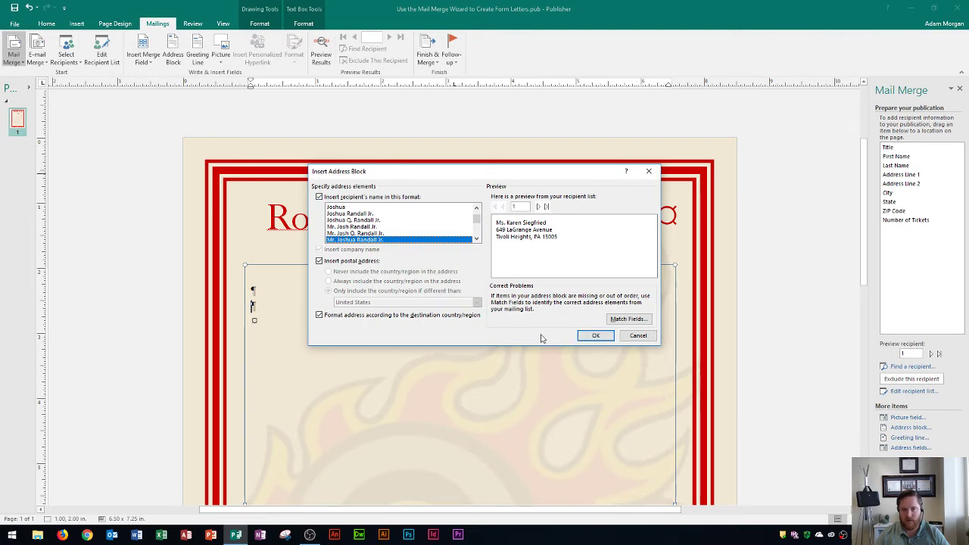
pyautogui.click(595, 335)
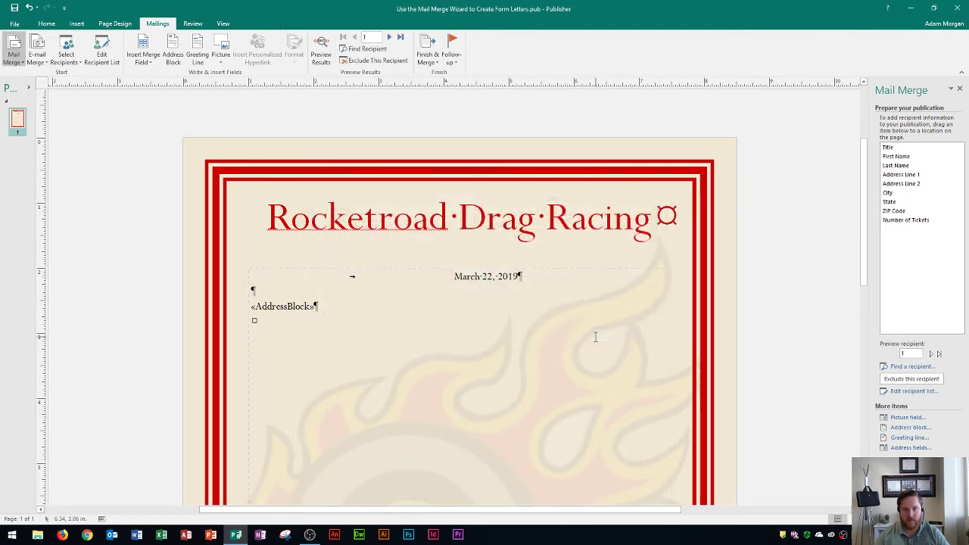
pyautogui.click(349, 306)
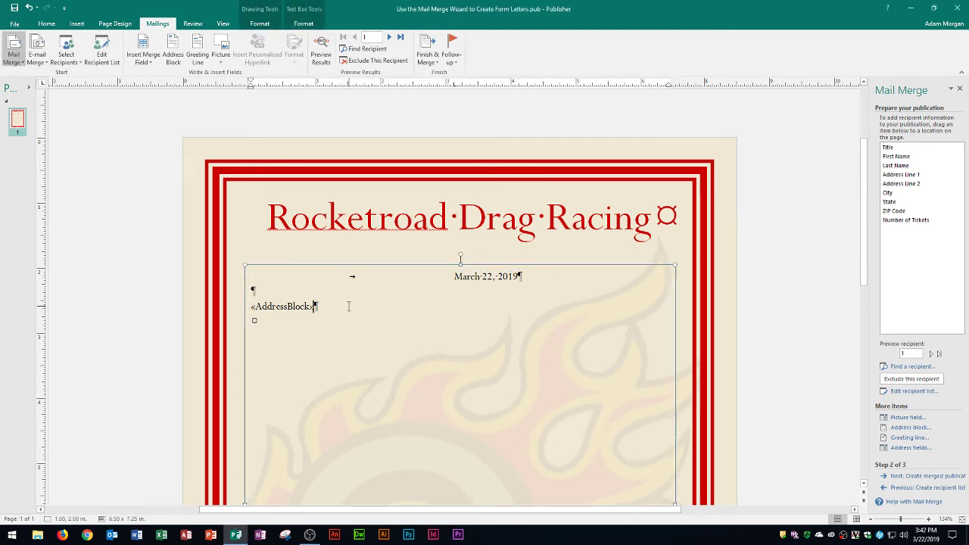
pyautogui.press('Return')
pyautogui.press('Return')
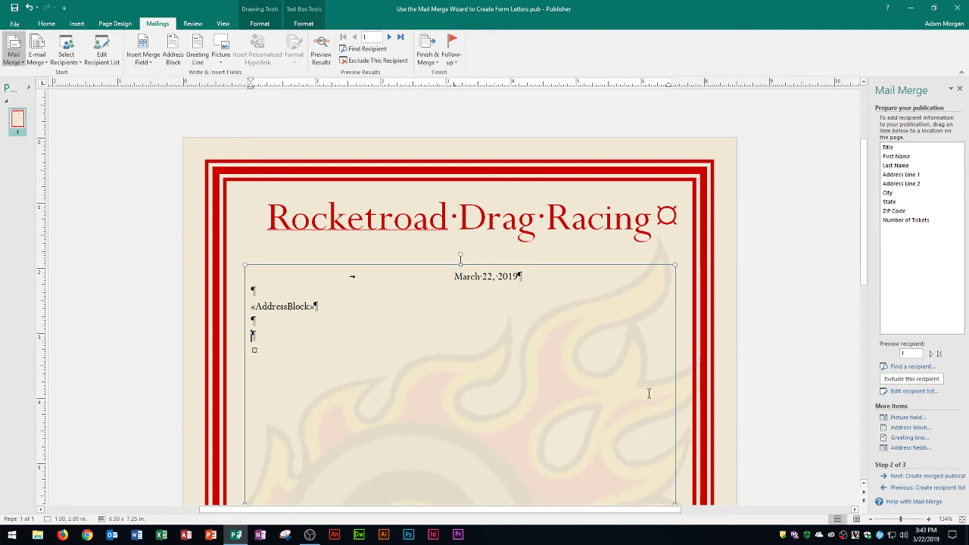
# Insert a «GreetingLine» field using 'Dear Sir or Madam,' as the invalid-name fallback
pyautogui.click(908, 437)
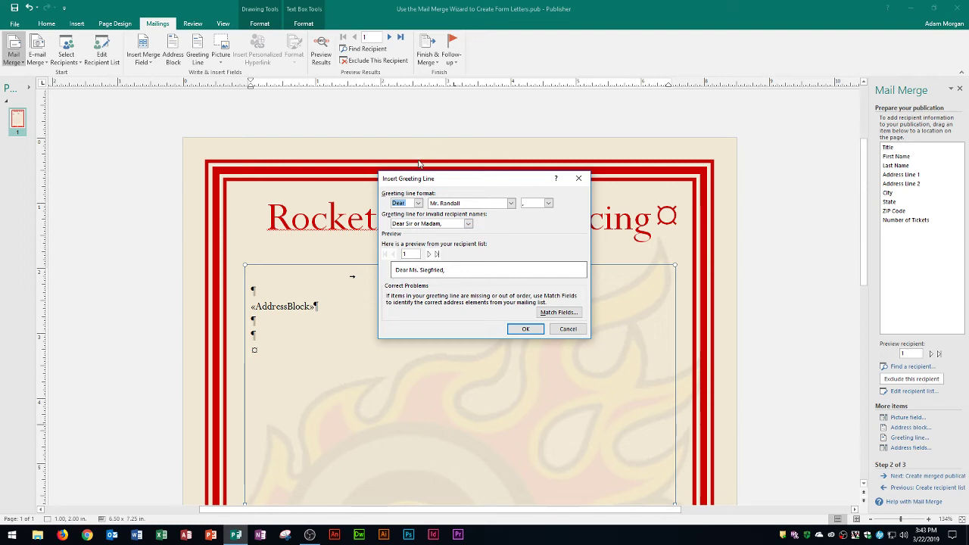
pyautogui.click(468, 224)
pyautogui.click(468, 225)
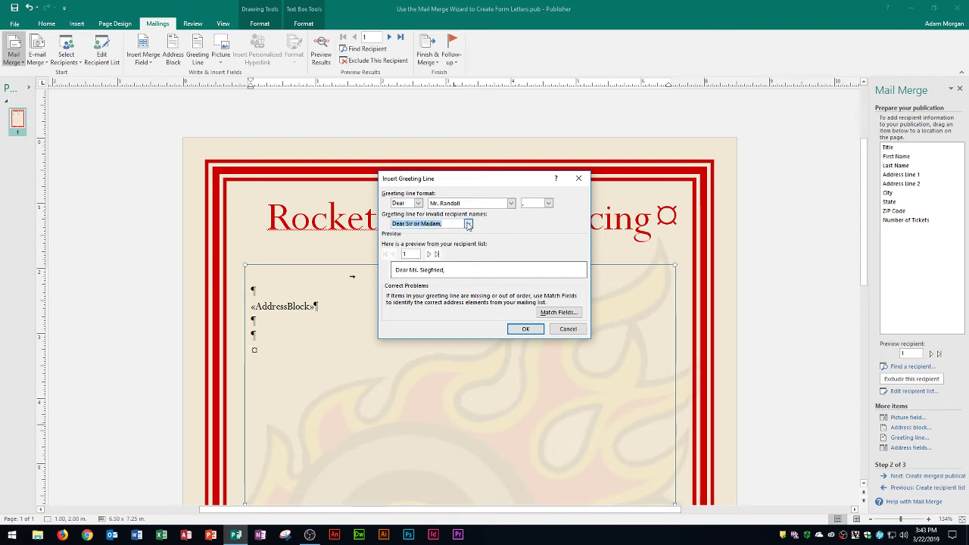
pyautogui.click(468, 225)
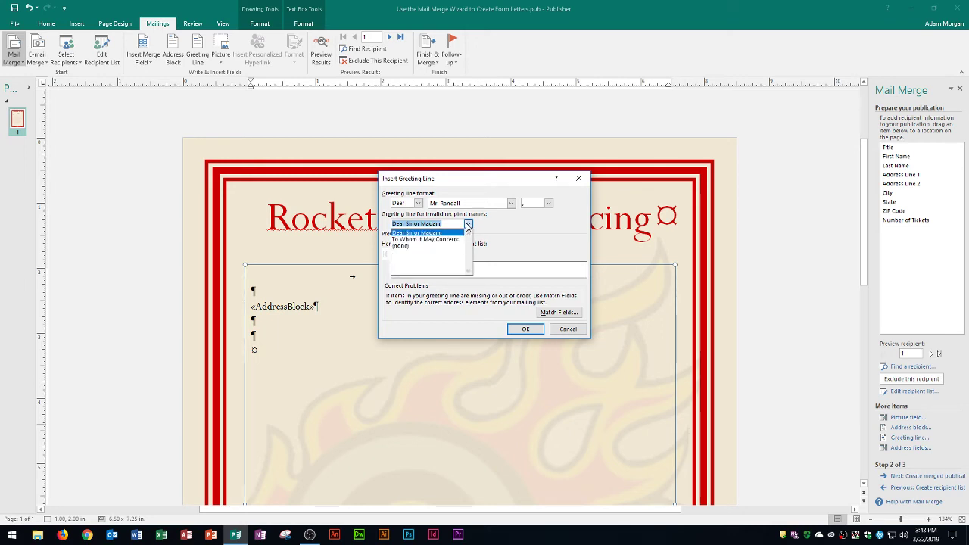
pyautogui.click(468, 224)
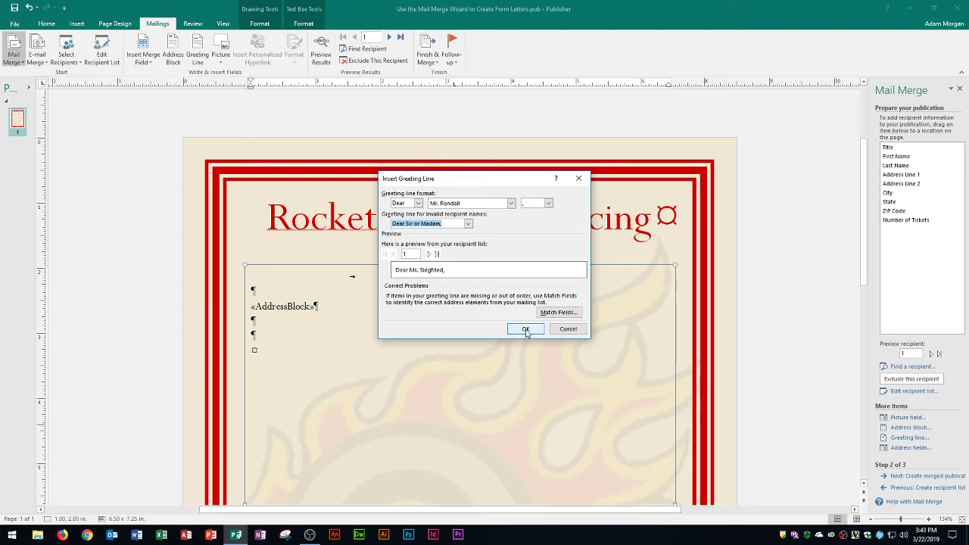
pyautogui.click(525, 330)
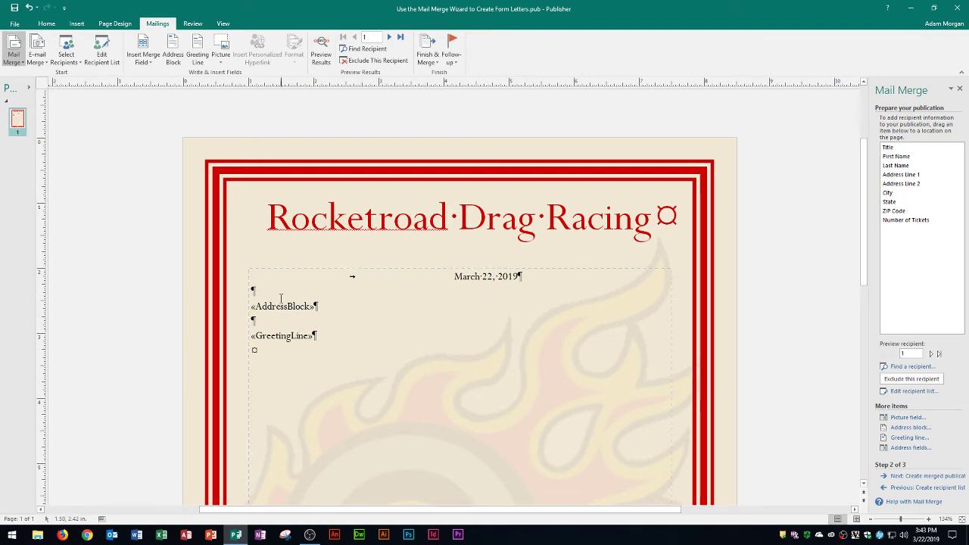
pyautogui.click(328, 340)
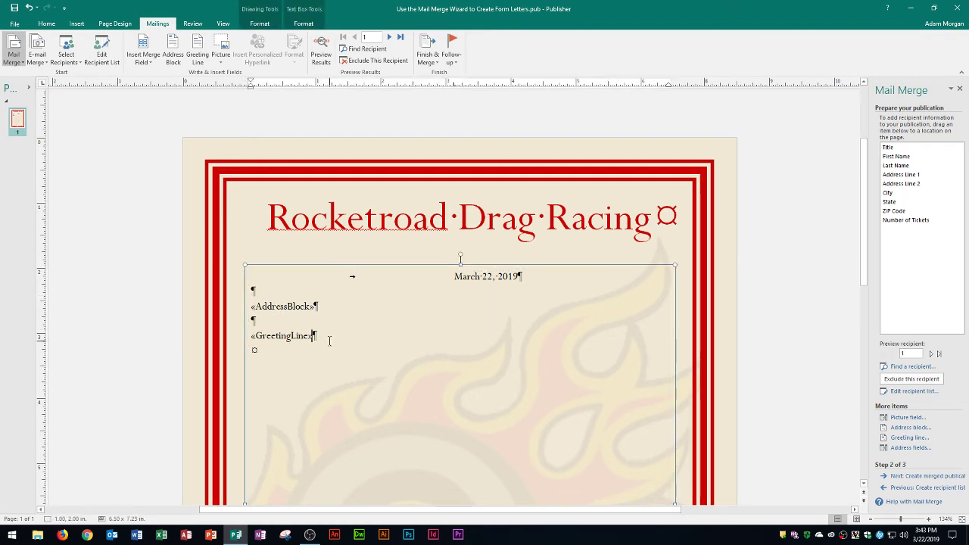
# Type the opening sentence thanking the reader for Sonic Saturday tickets on July 15, 2019
pyautogui.press('Return')
pyautogui.press('Return')
pyautogui.write('Than')
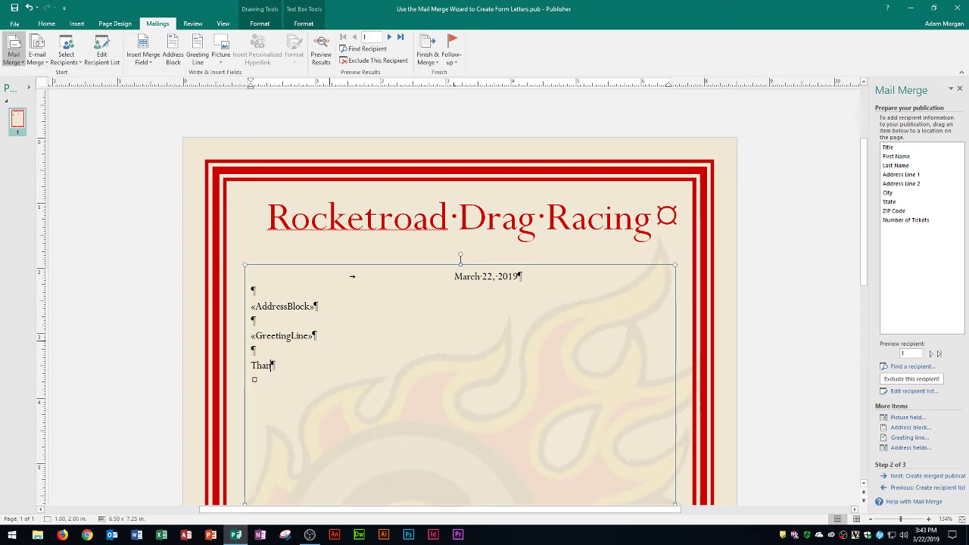
pyautogui.write('k you for on')
pyautogui.write('dering tickets')
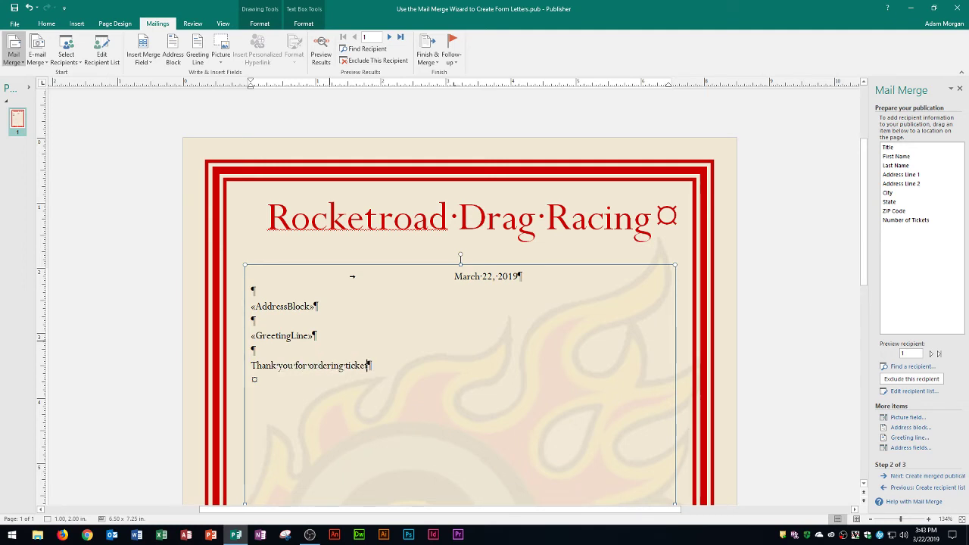
pyautogui.write(' for Sonic')
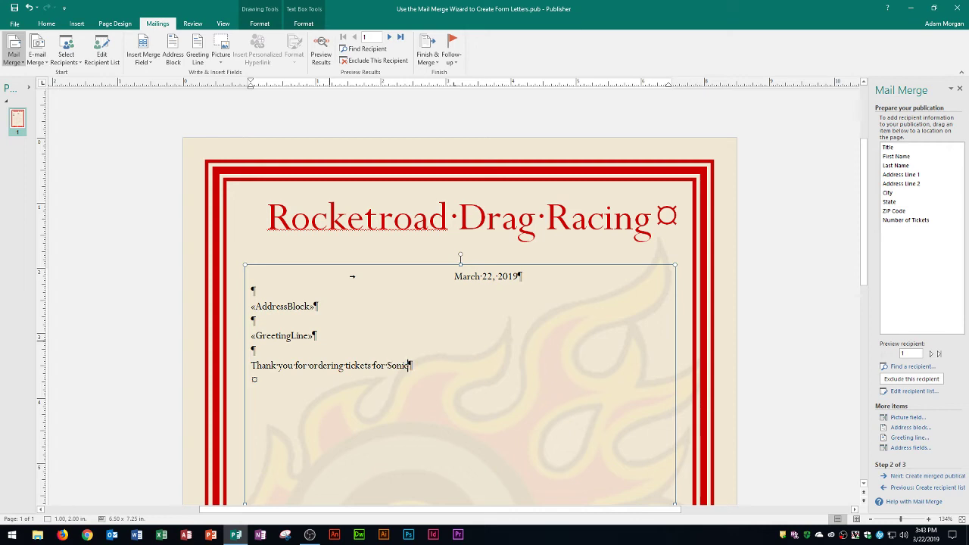
pyautogui.write(' Saturday')
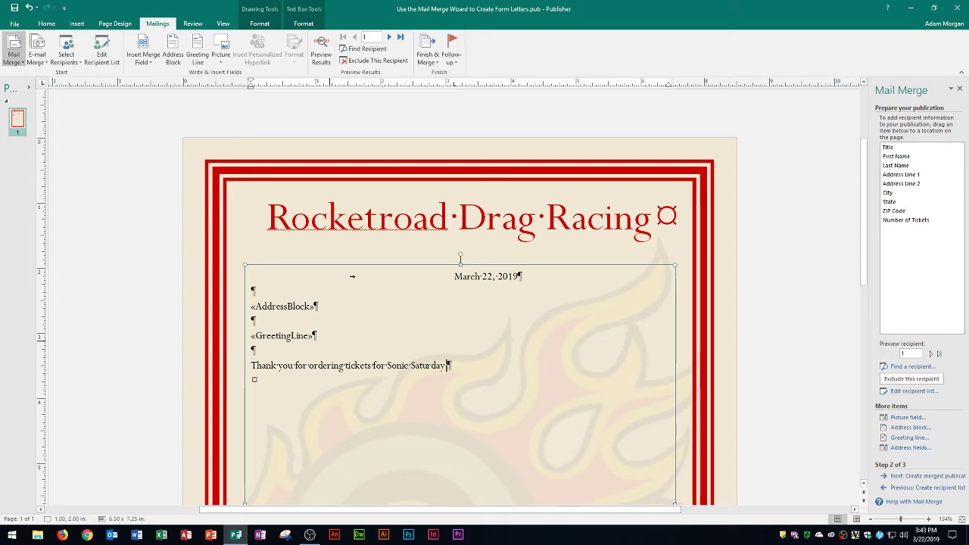
pyautogui.write(' on July 15, 2019. ')
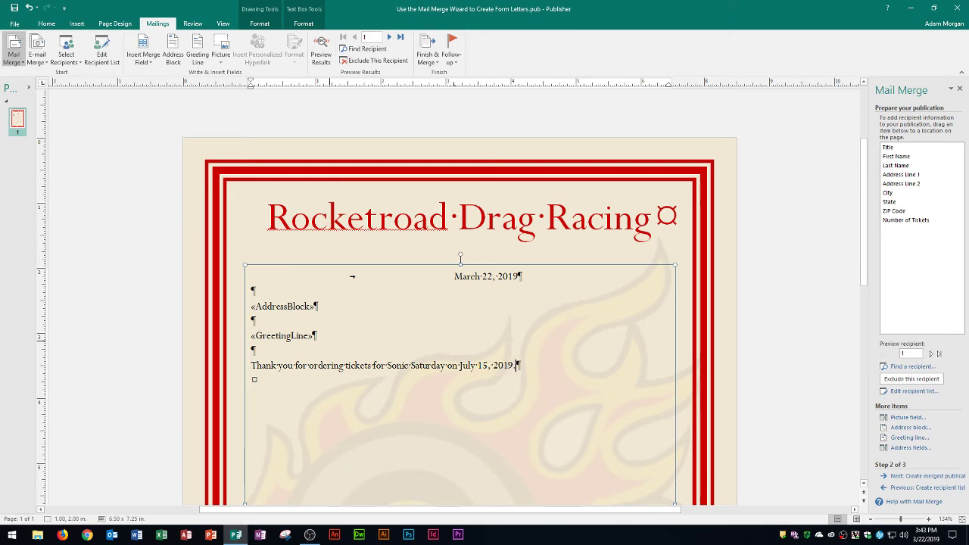
pyautogui.write('Enclosed is your order for')
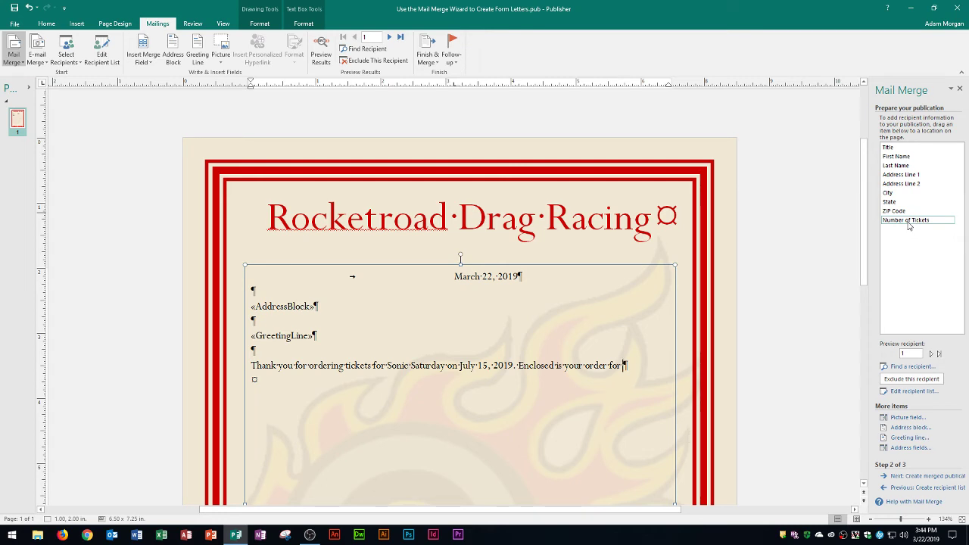
# Insert «Number of Tickets» and add 'Your seating is the best available at the time of purchase.'
pyautogui.click(908, 222)
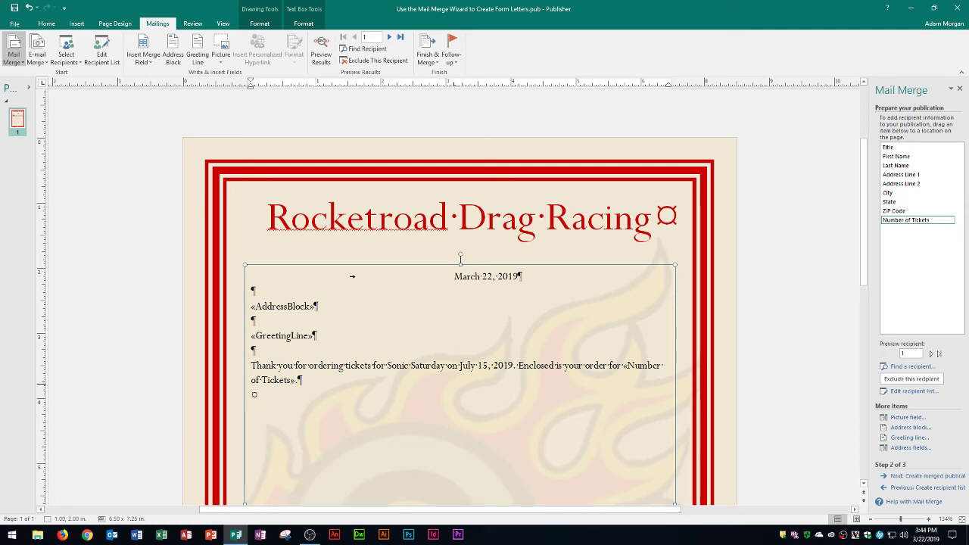
pyautogui.write('Your seating is the bes')
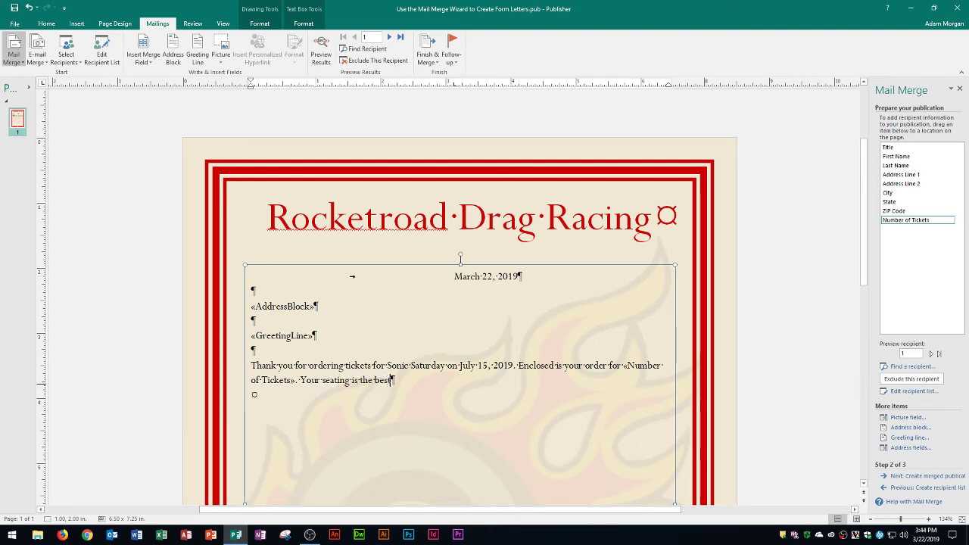
pyautogui.write('t available th')
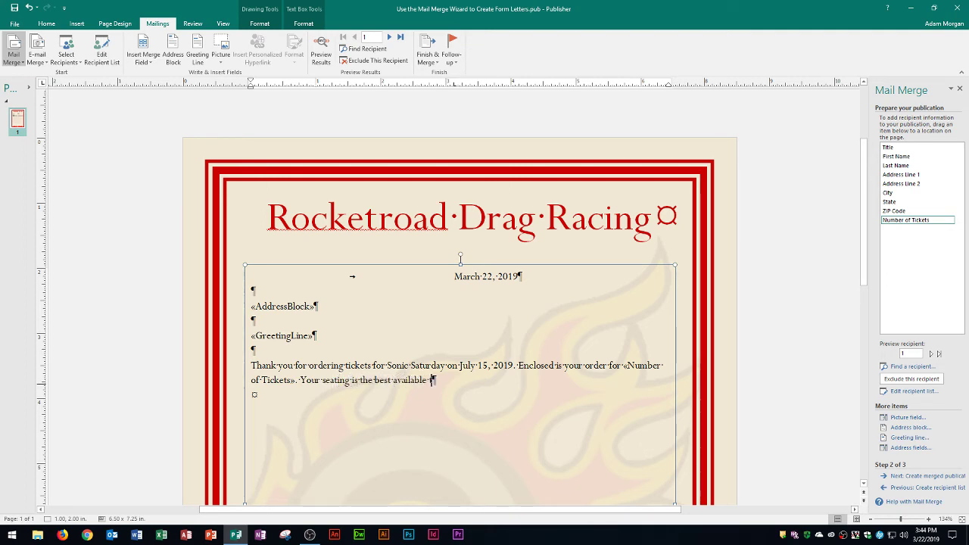
pyautogui.press('BackSpace')
pyautogui.press('BackSpace')
pyautogui.write('at the time of')
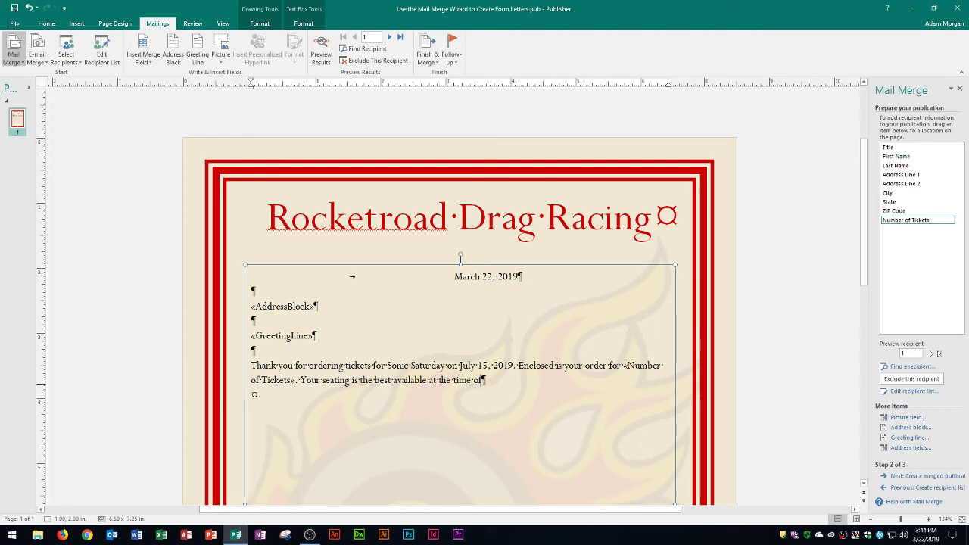
pyautogui.write(' purchase.')
# Close the letter with 'Enjoy the race!', 'Sincerely,' and the sender's name on separate lines
pyautogui.press('Return')
pyautogui.press('Return')
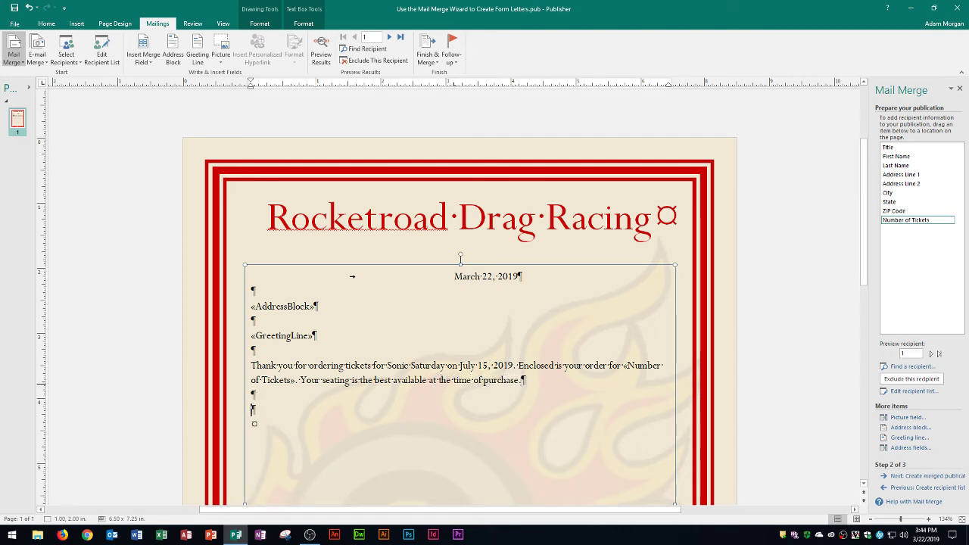
pyautogui.write('Enjoy the race!')
pyautogui.press('Return')
pyautogui.write('Sinc')
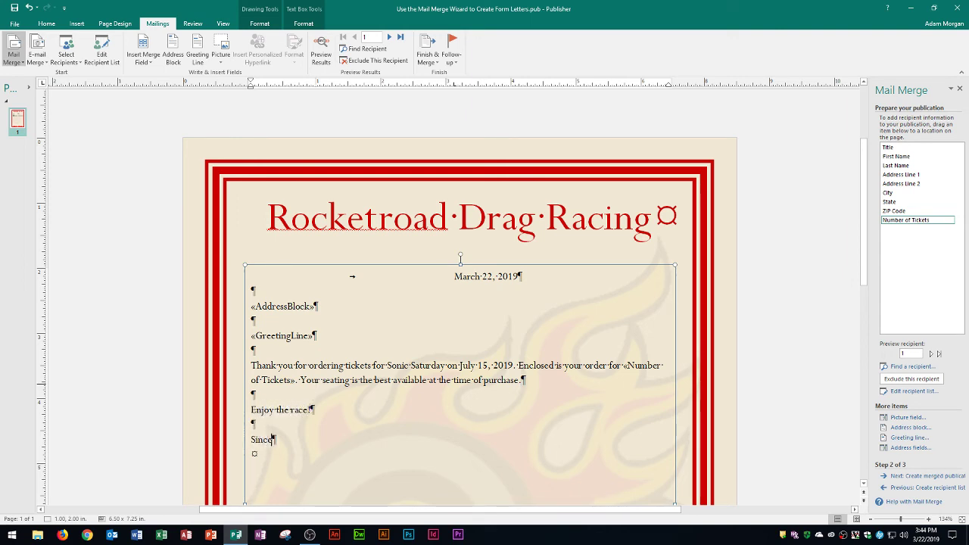
pyautogui.write('erely,')
pyautogui.press('Return')
pyautogui.press('Return')
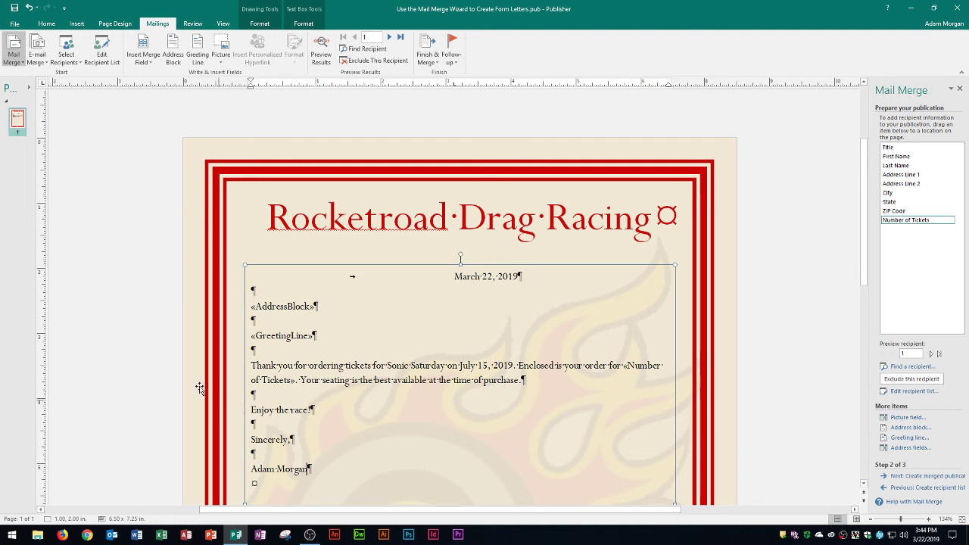
pyautogui.scroll(-3, 200, 382)
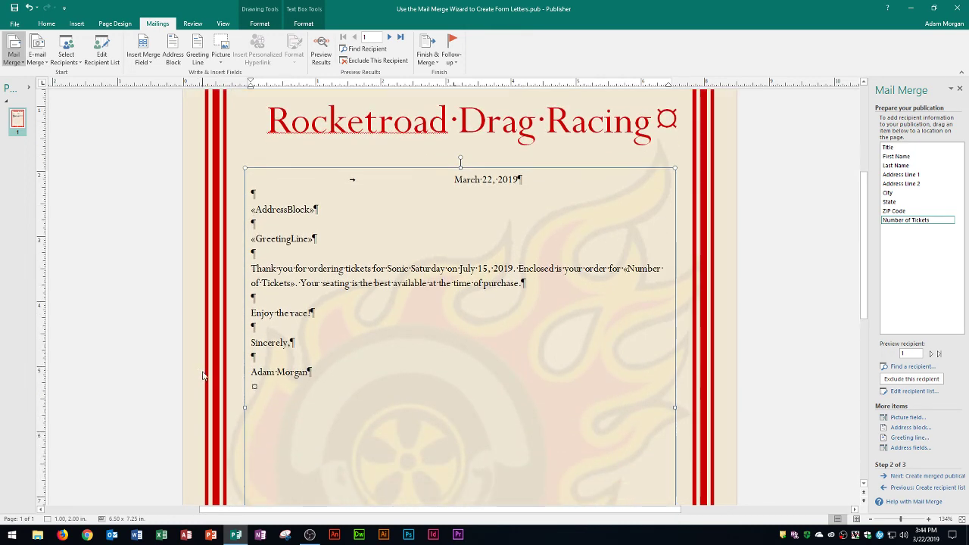
pyautogui.scroll(-1, 205, 374)
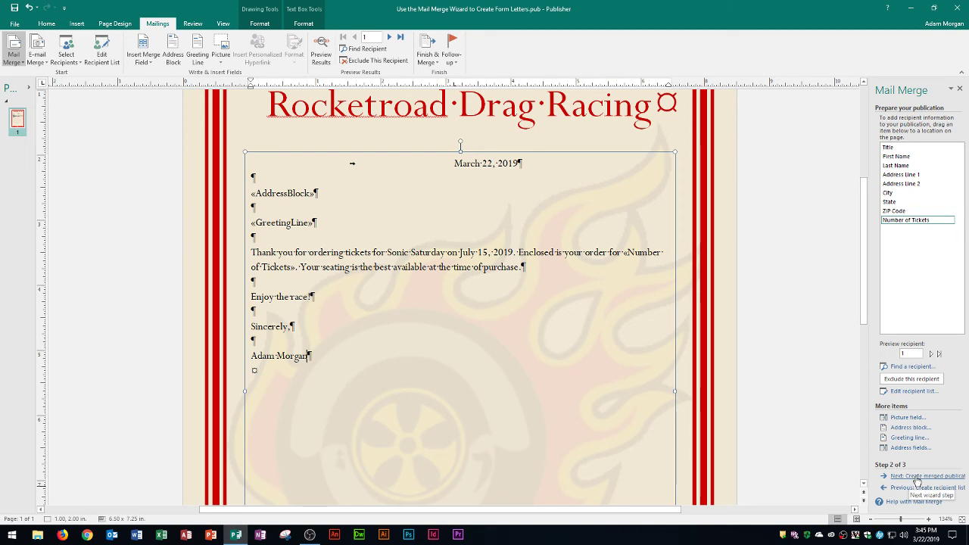
# Advance the Mail Merge pane to the Create merged publications step
pyautogui.click(917, 476)
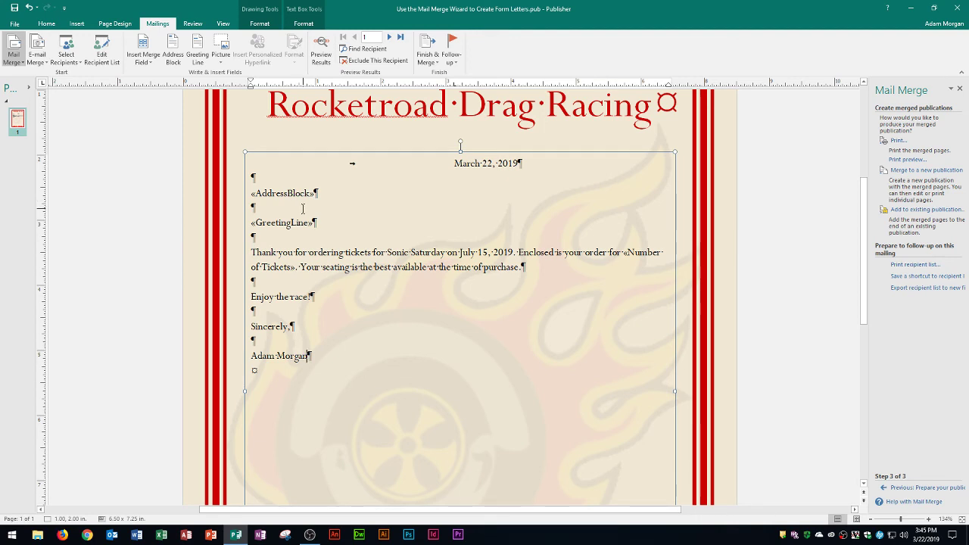
pyautogui.scroll(1, 371, 205)
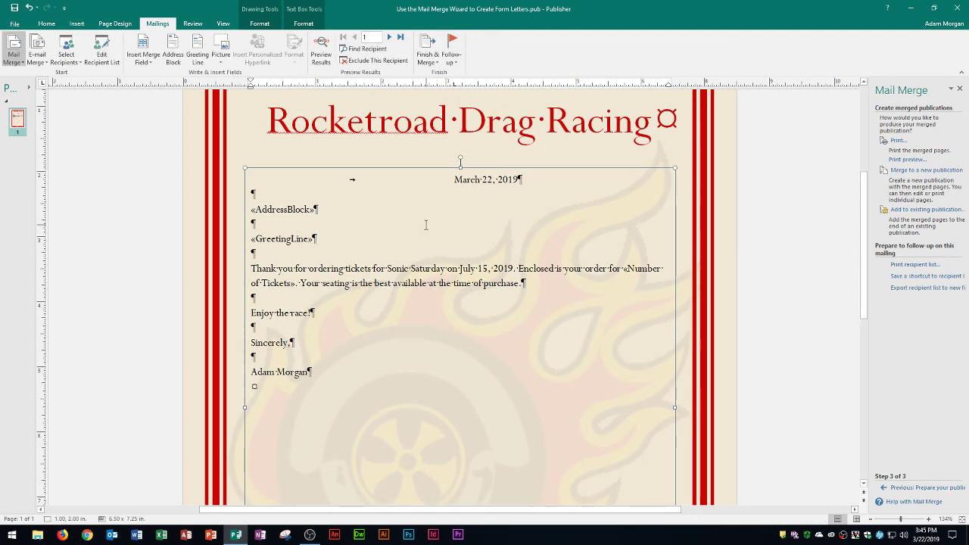
pyautogui.scroll(1, 402, 220)
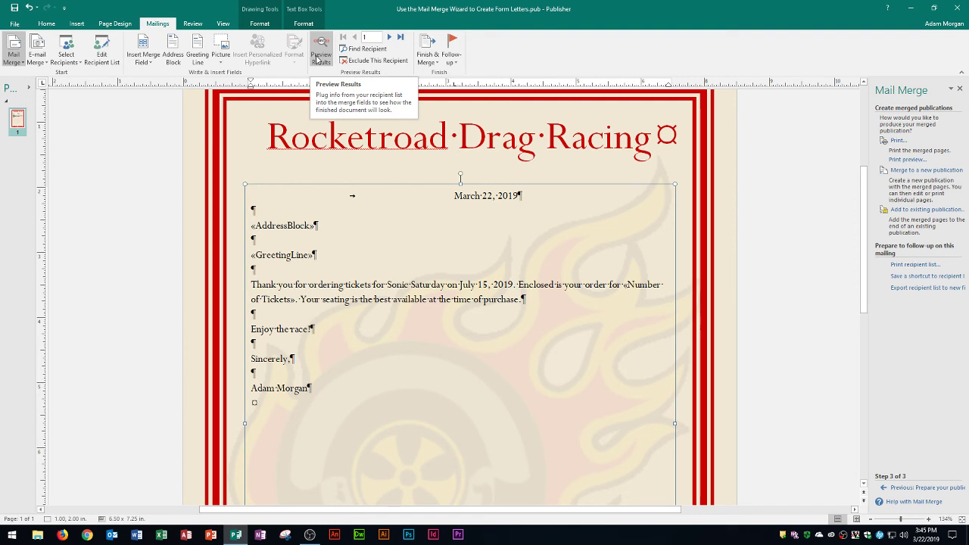
# Preview the merged letter, step to the second recipient, and open the merged Print view
pyautogui.click(318, 59)
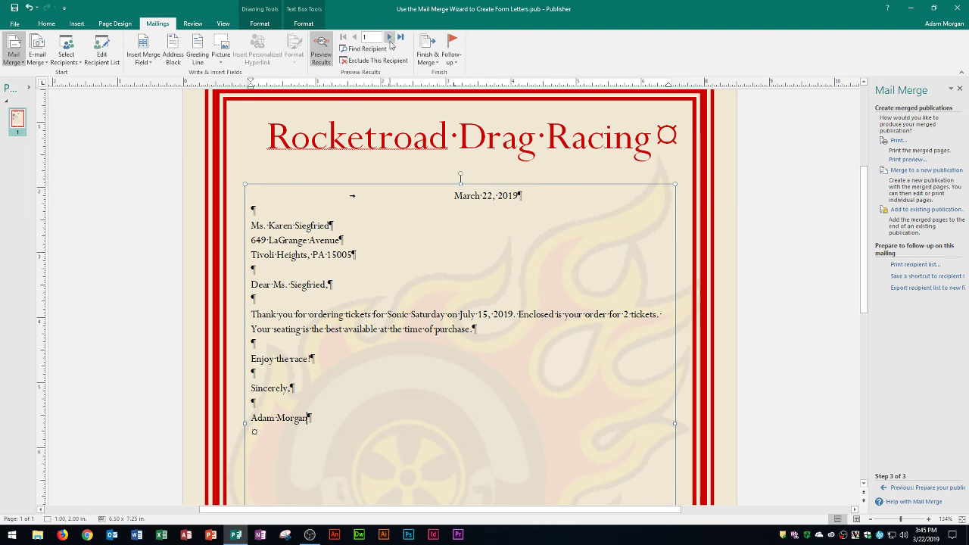
pyautogui.click(390, 39)
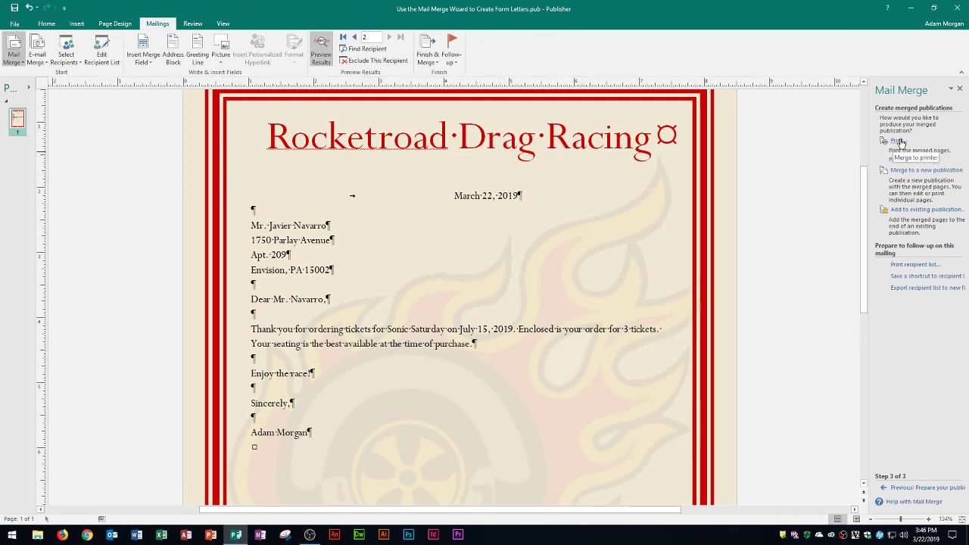
pyautogui.click(897, 142)
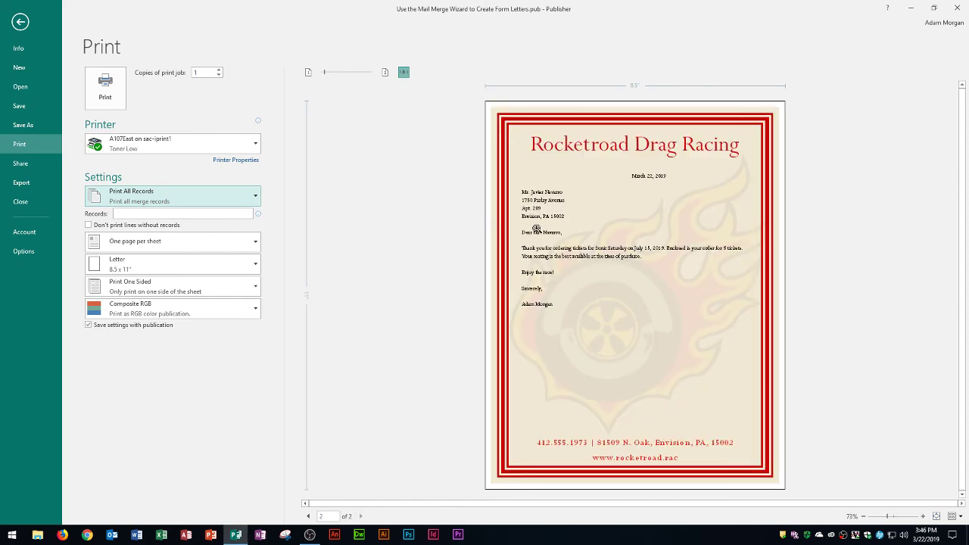
# Show page 1 of 2 in the merged letters' print preview
pyautogui.click(308, 516)
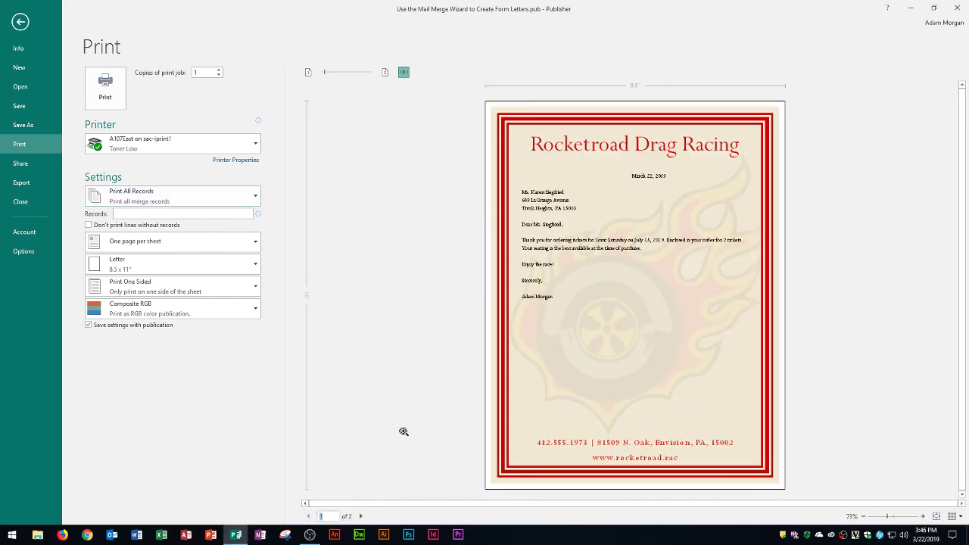